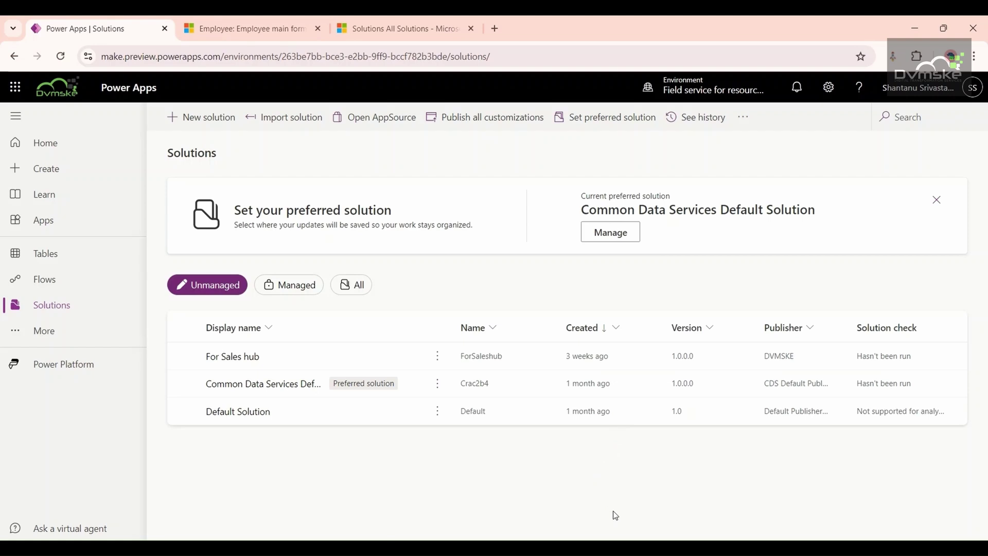
# Step: Open the For Sales hub solution and start a new Web resource from New > More
pyautogui.click(247, 360)
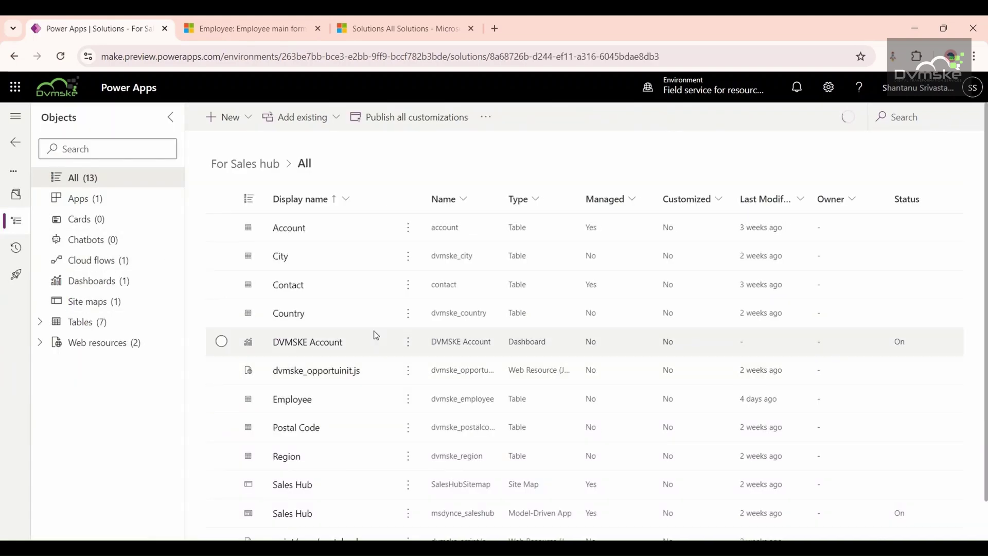
pyautogui.click(239, 119)
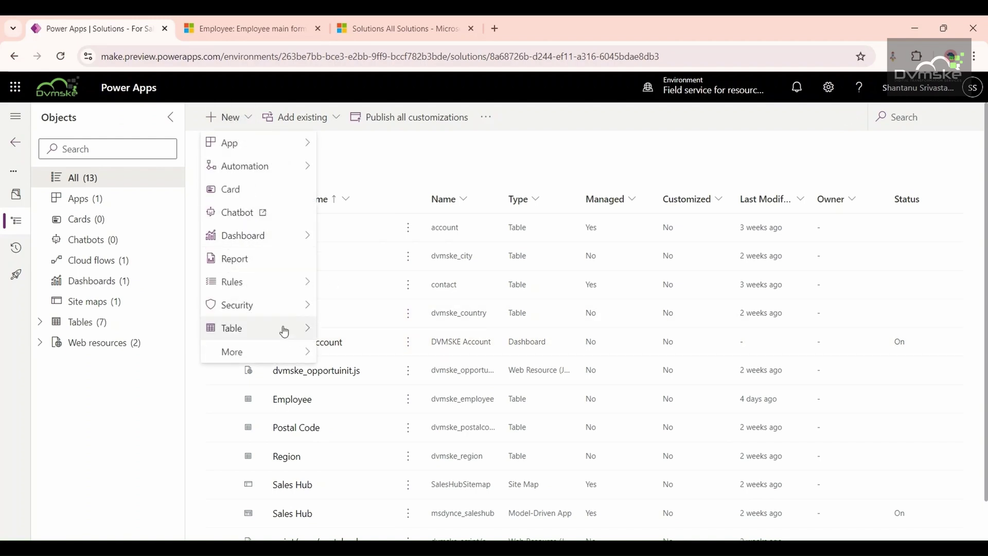
pyautogui.moveTo(285, 353)
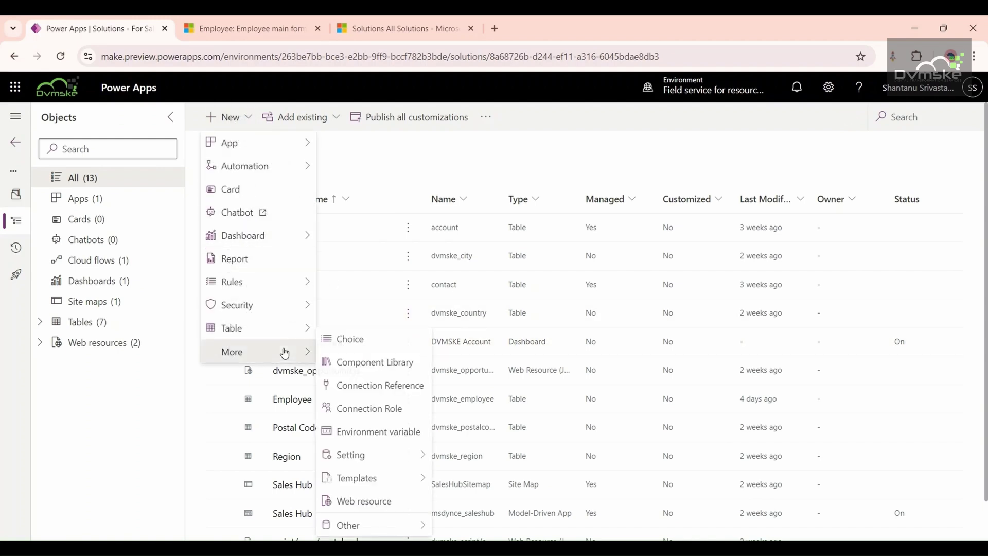
pyautogui.click(363, 502)
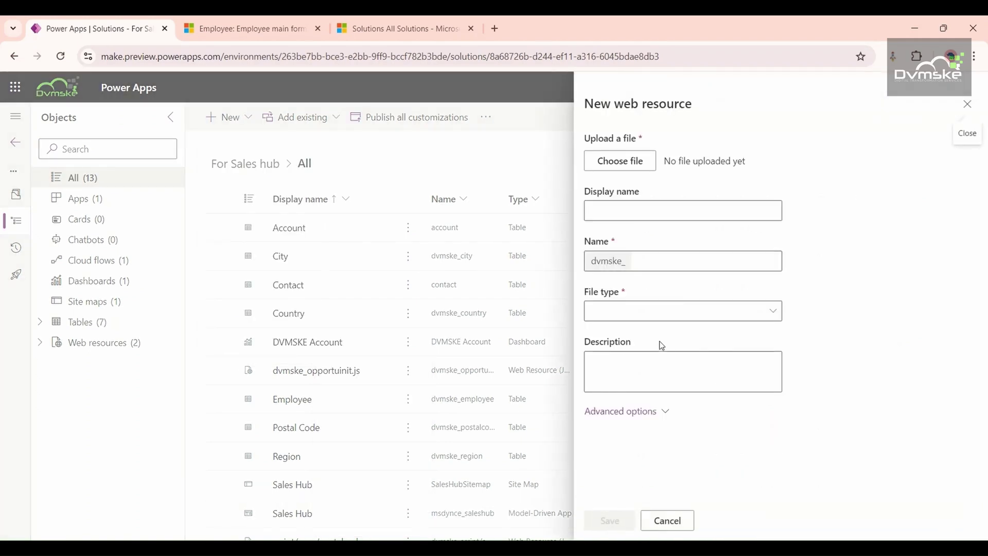
# Step: Review the web resource File type options, then switch to the blank New Employee form
pyautogui.click(728, 318)
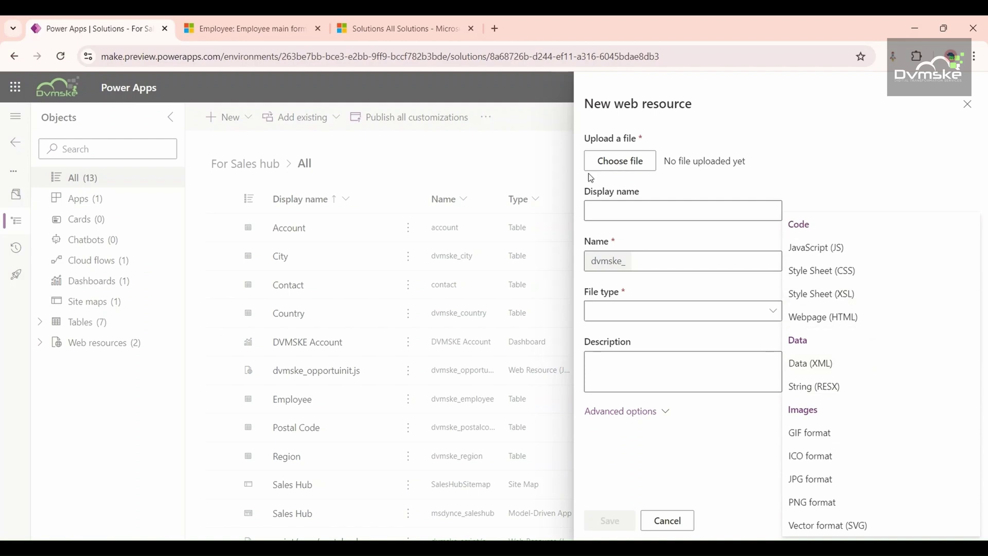
pyautogui.click(221, 17)
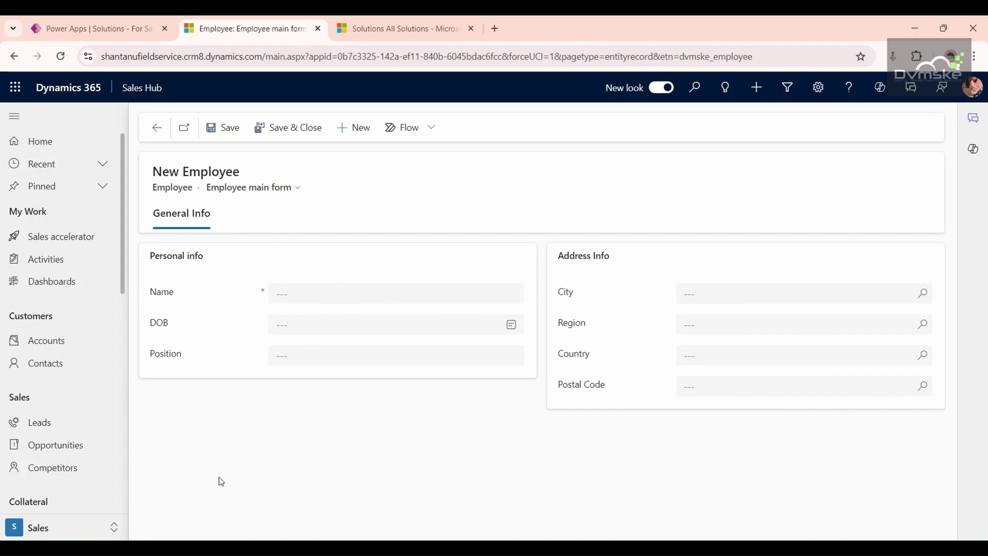
pyautogui.click(924, 387)
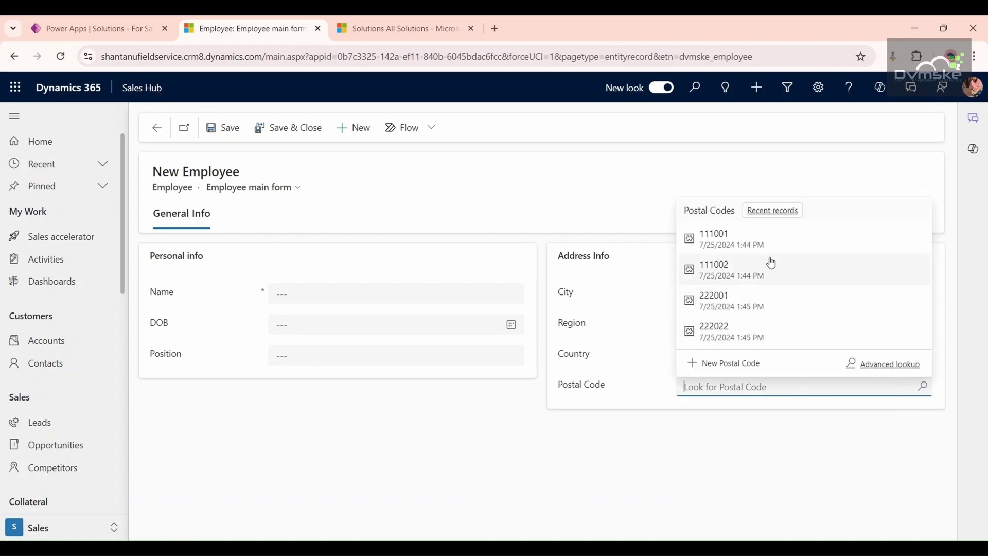
pyautogui.click(771, 263)
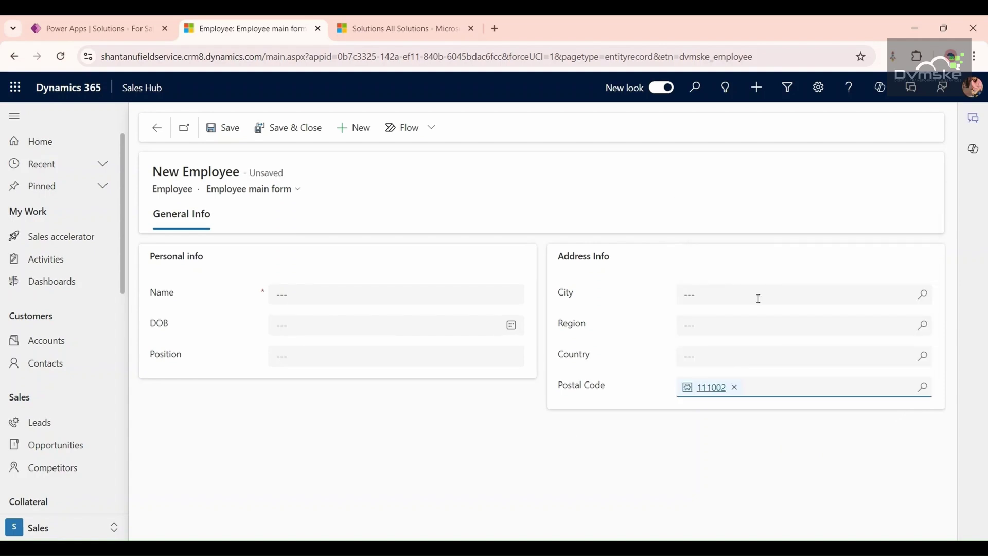
pyautogui.click(711, 388)
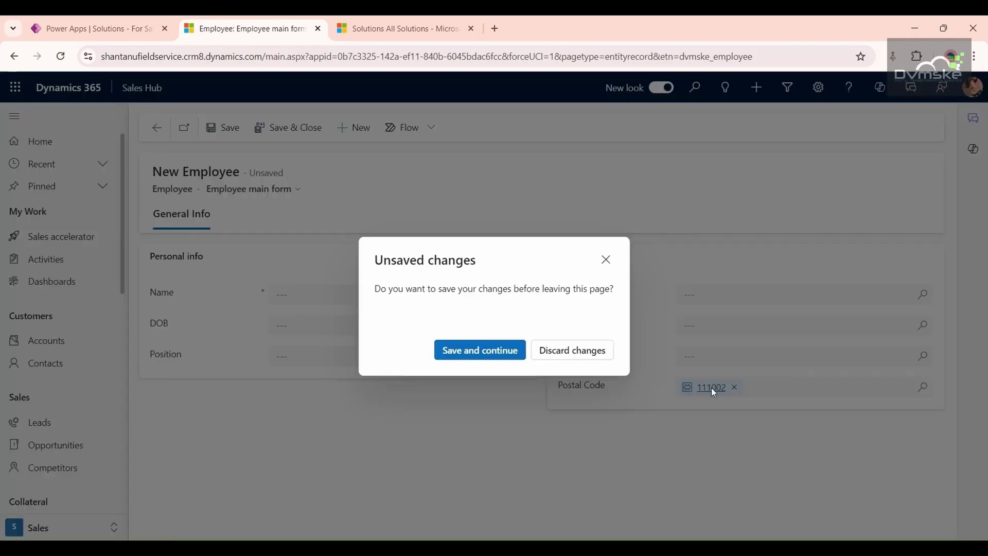
pyautogui.click(551, 352)
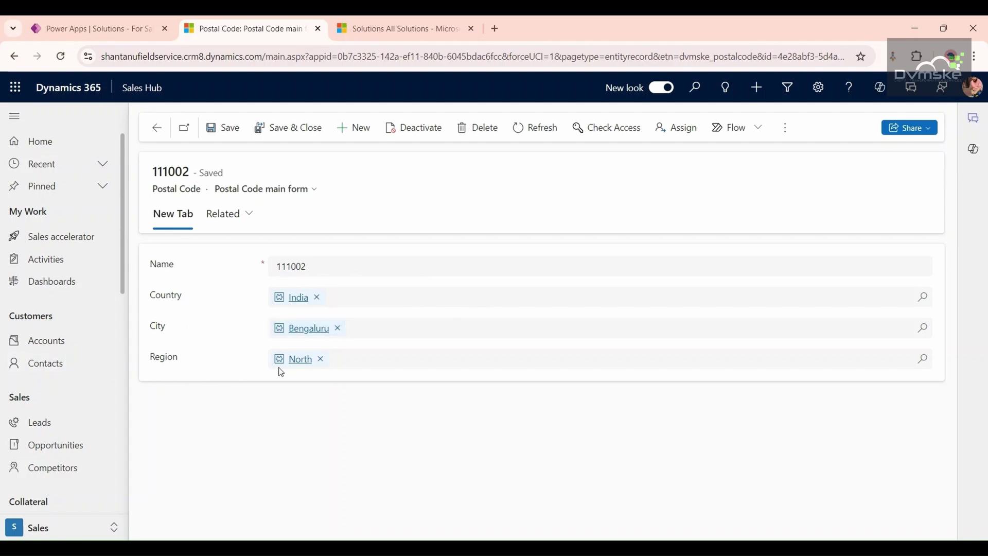
pyautogui.hotkey('alt', 'Left')
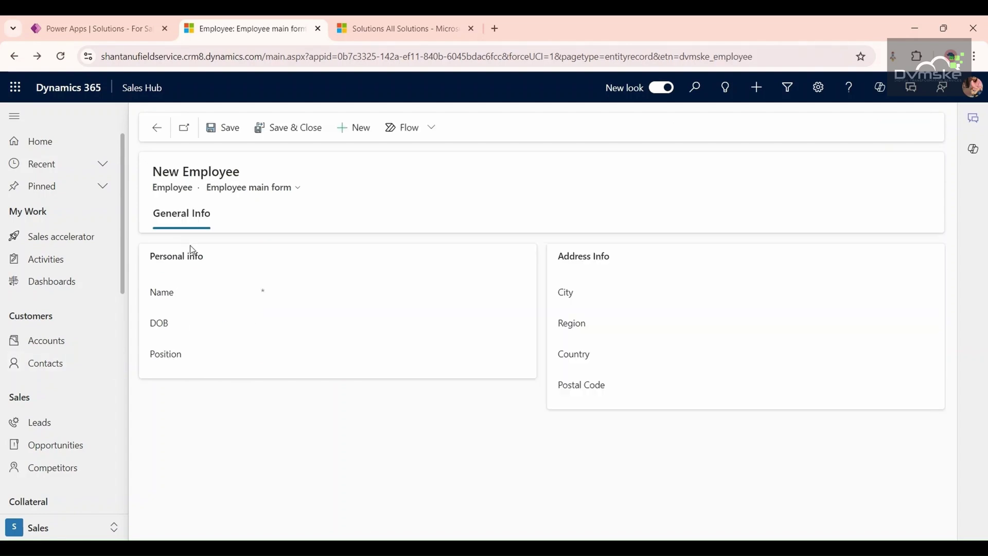
pyautogui.click(922, 387)
pyautogui.click(807, 338)
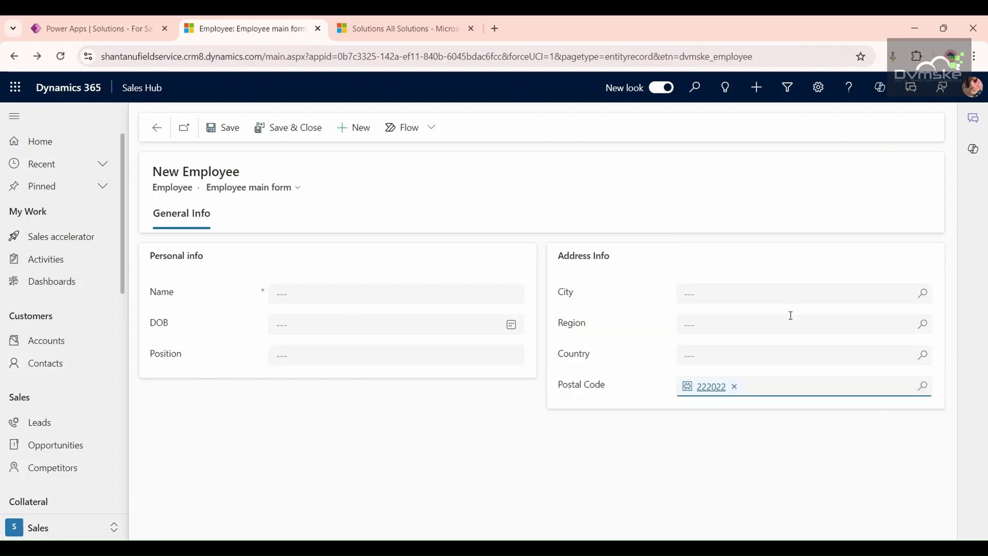
pyautogui.click(711, 388)
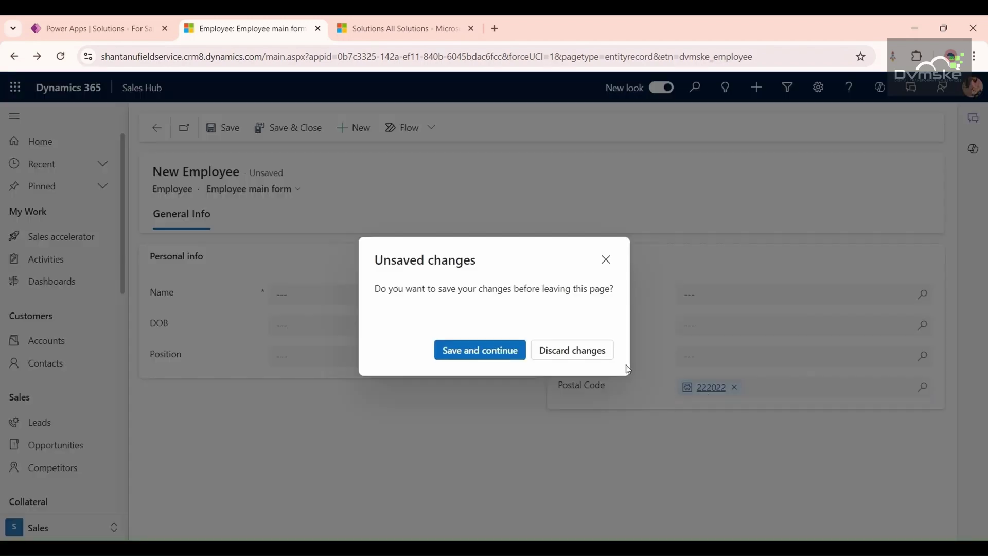
pyautogui.click(569, 349)
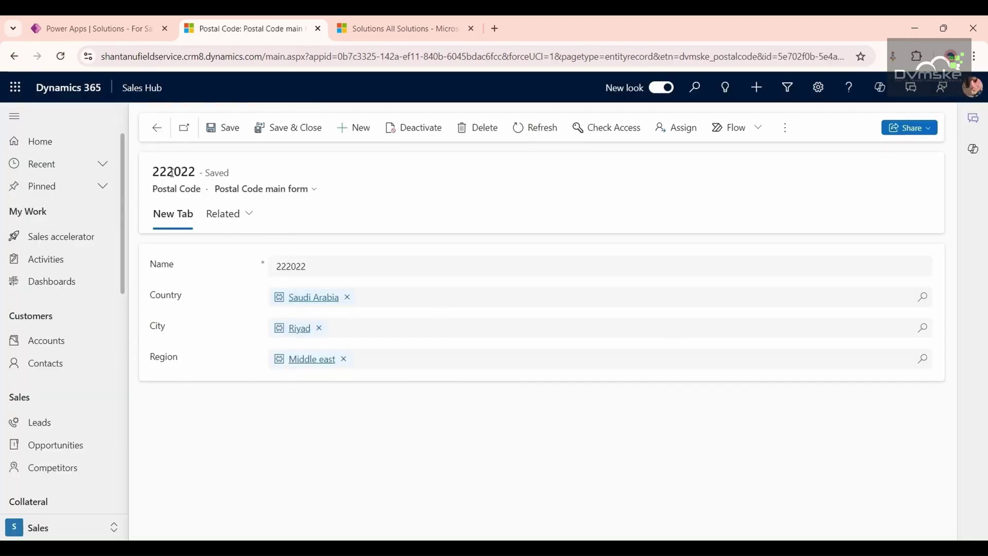
pyautogui.click(161, 126)
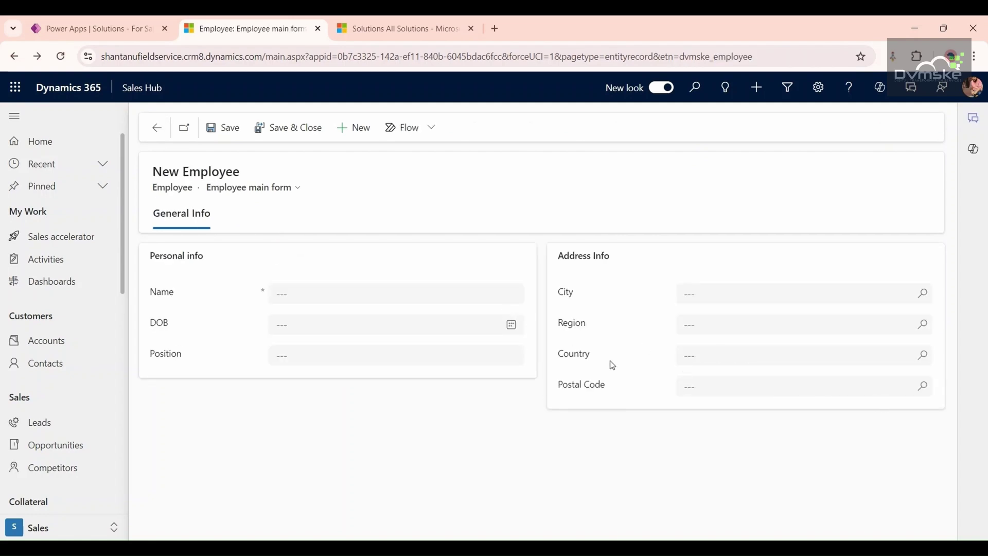
pyautogui.click(333, 295)
# Step: Enter 'manager' as Position and set DOB to August 11, 1989
pyautogui.click(448, 349)
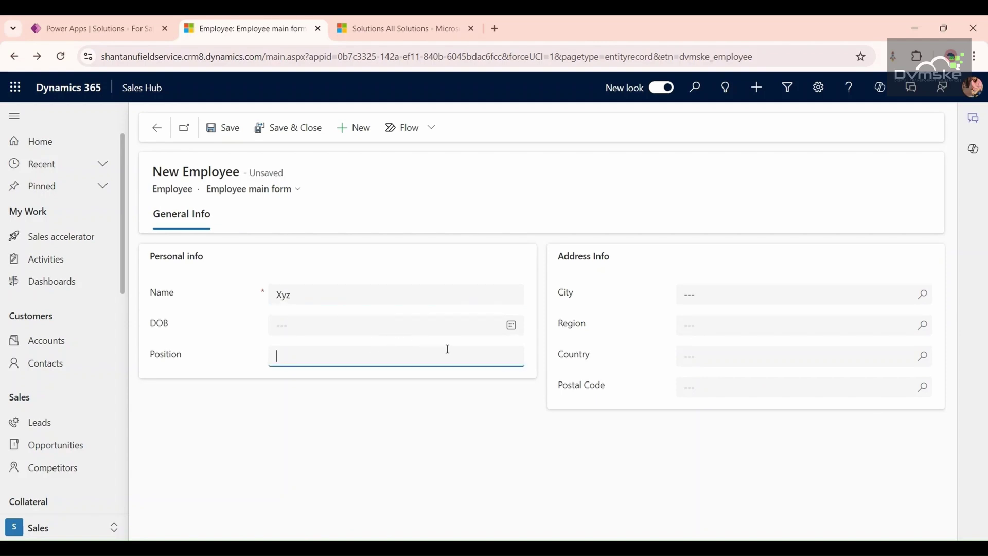
pyautogui.write('manager')
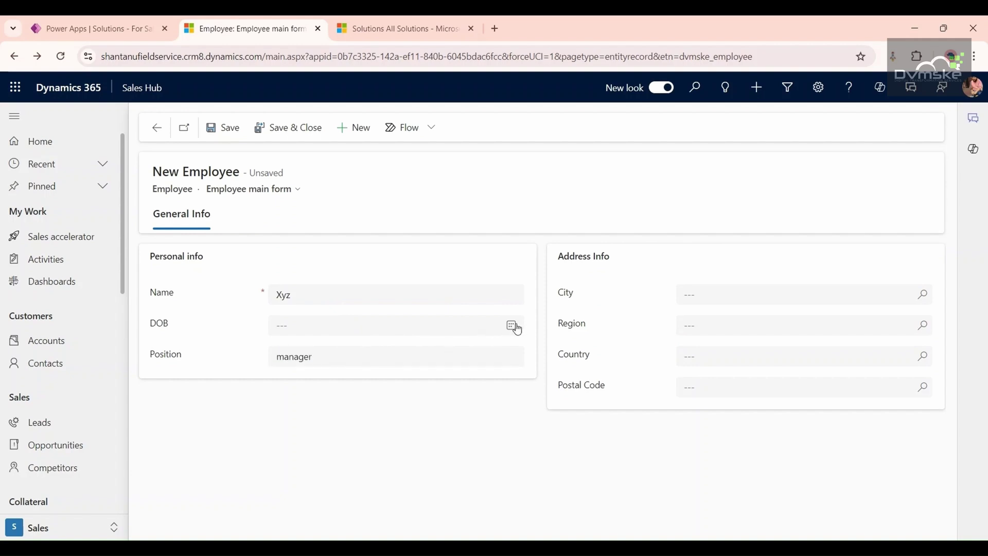
pyautogui.click(511, 325)
pyautogui.click(450, 354)
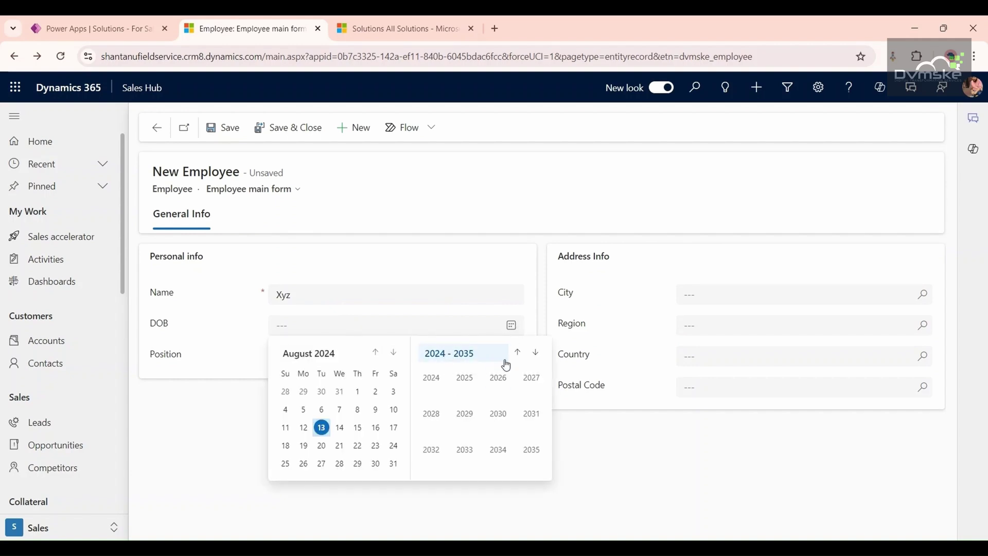
pyautogui.click(516, 355)
pyautogui.click(515, 355)
pyautogui.click(516, 355)
pyautogui.click(465, 377)
pyautogui.click(376, 409)
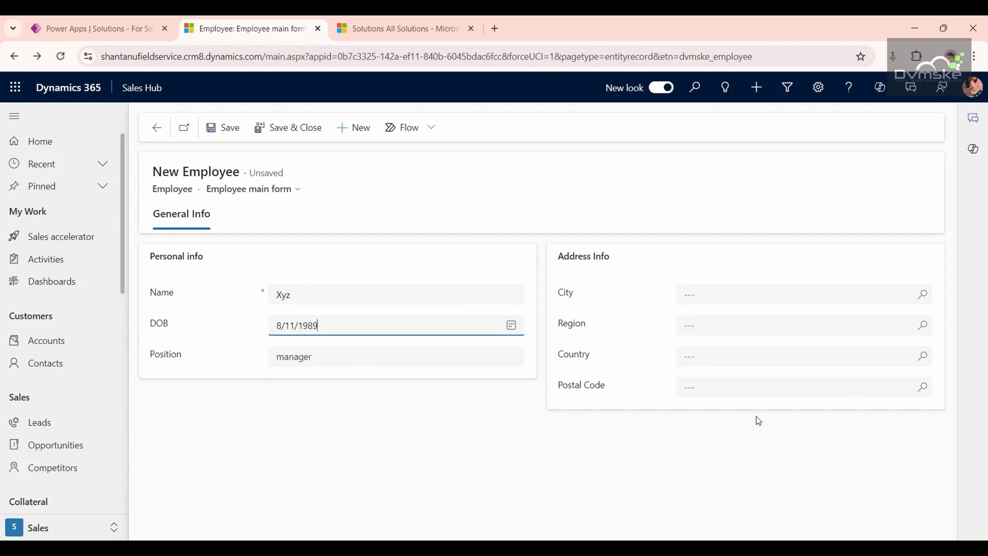
# Step: Set City to Bengaluru, Region to Middle east and Postal Code to 111001
pyautogui.click(921, 297)
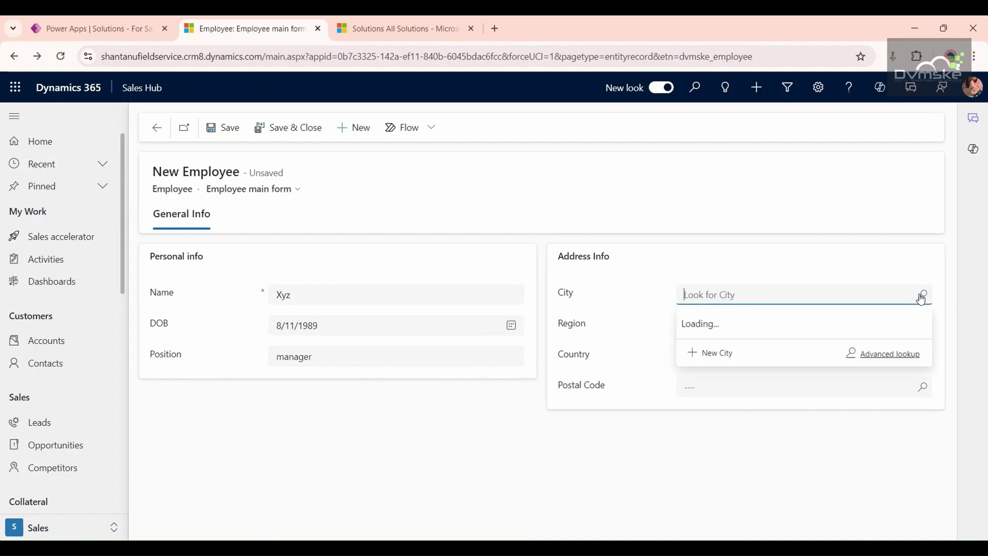
pyautogui.click(770, 347)
pyautogui.click(929, 329)
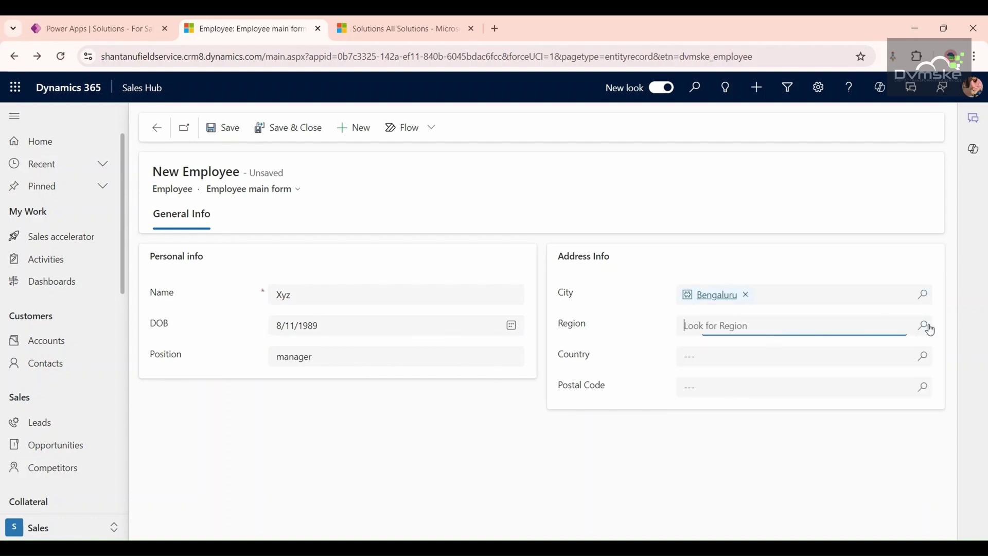
pyautogui.click(750, 242)
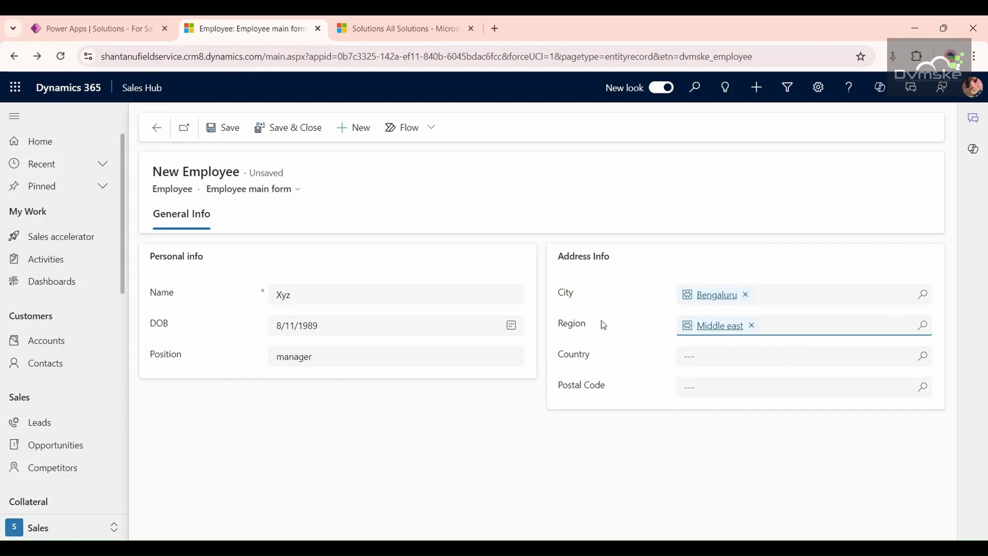
pyautogui.click(920, 388)
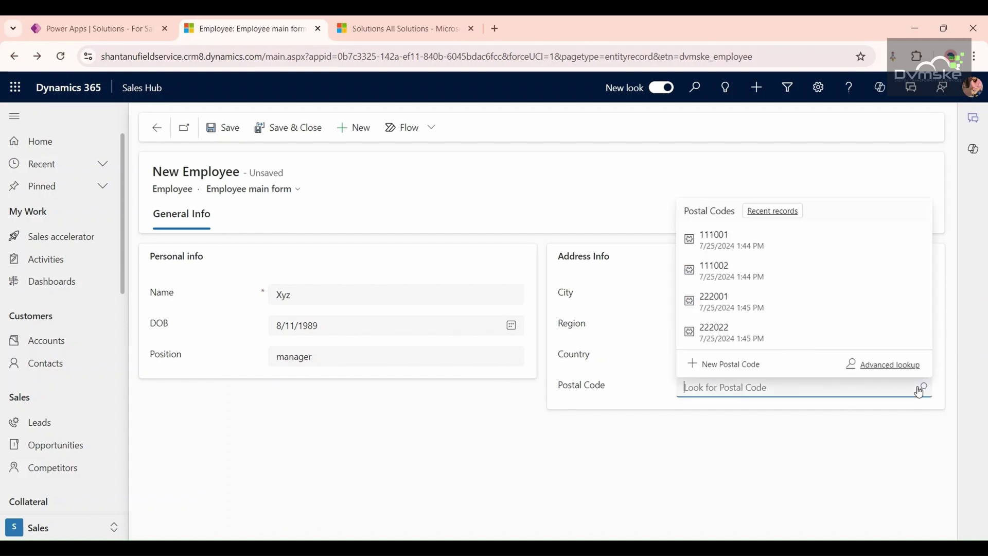
pyautogui.click(730, 237)
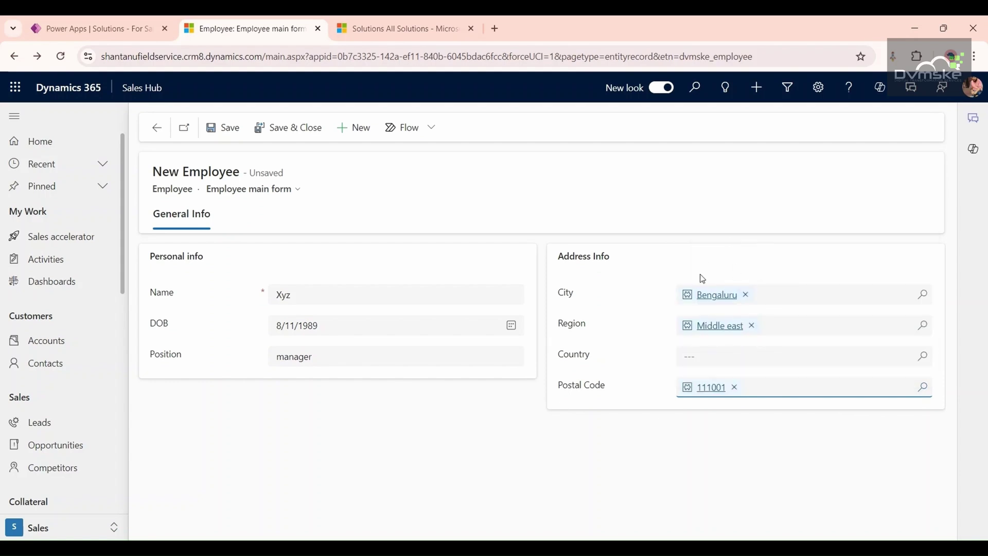
# Step: Clear Region and City, discard the unsaved postal code changes, and return to the form
pyautogui.click(749, 332)
pyautogui.click(752, 326)
pyautogui.click(745, 294)
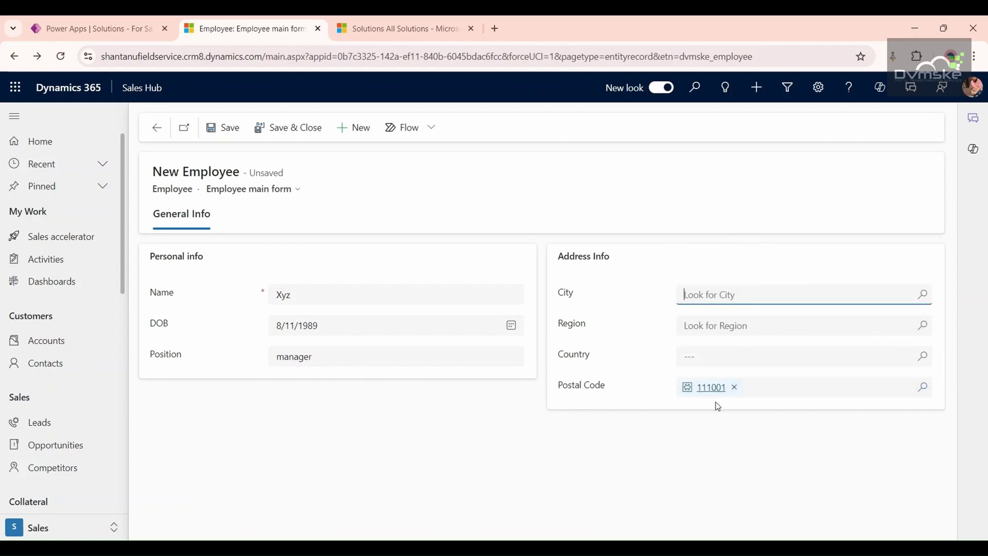
pyautogui.click(711, 388)
pyautogui.click(585, 348)
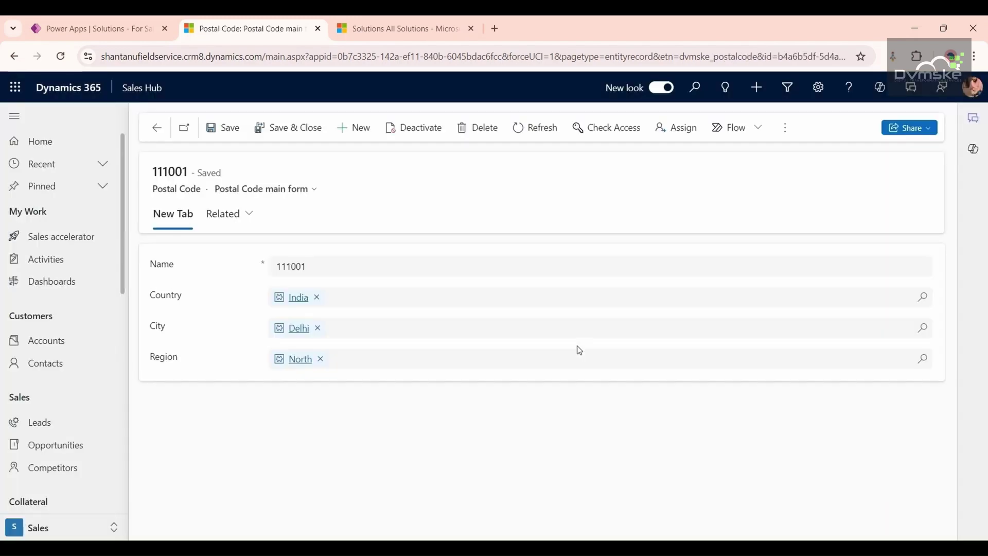
pyautogui.click(154, 128)
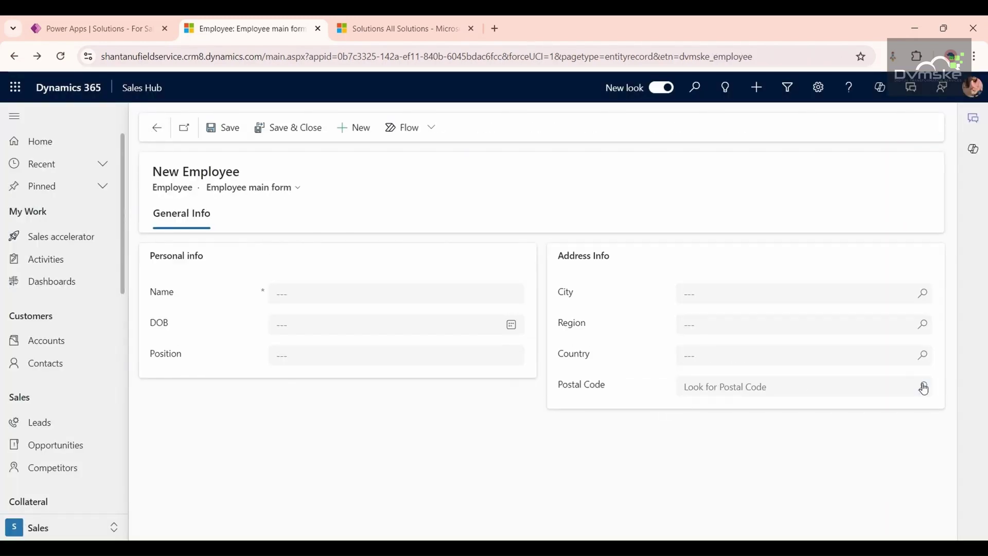
# Step: Check the recent Postal Code lookup records without choosing one, then go to the Power Apps solution
pyautogui.click(924, 389)
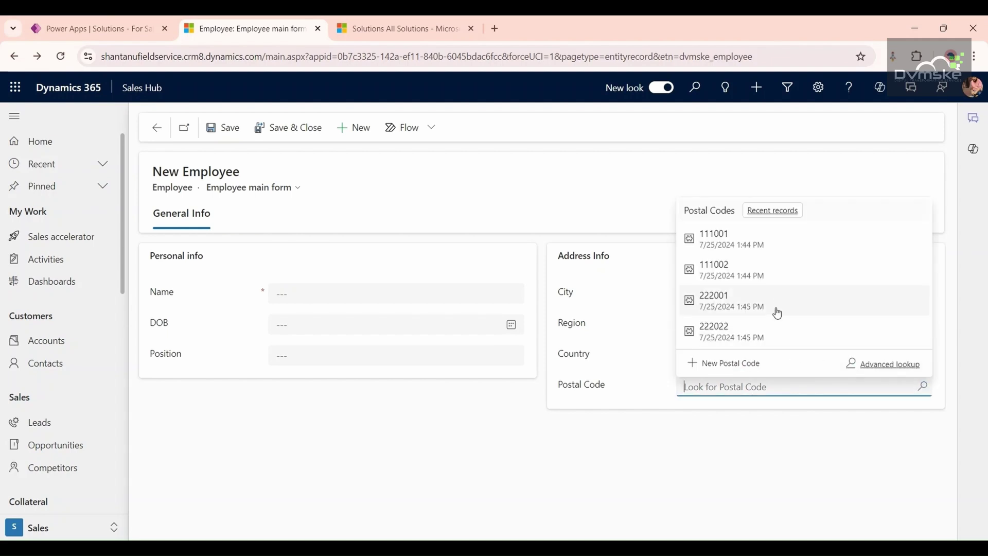
pyautogui.click(649, 482)
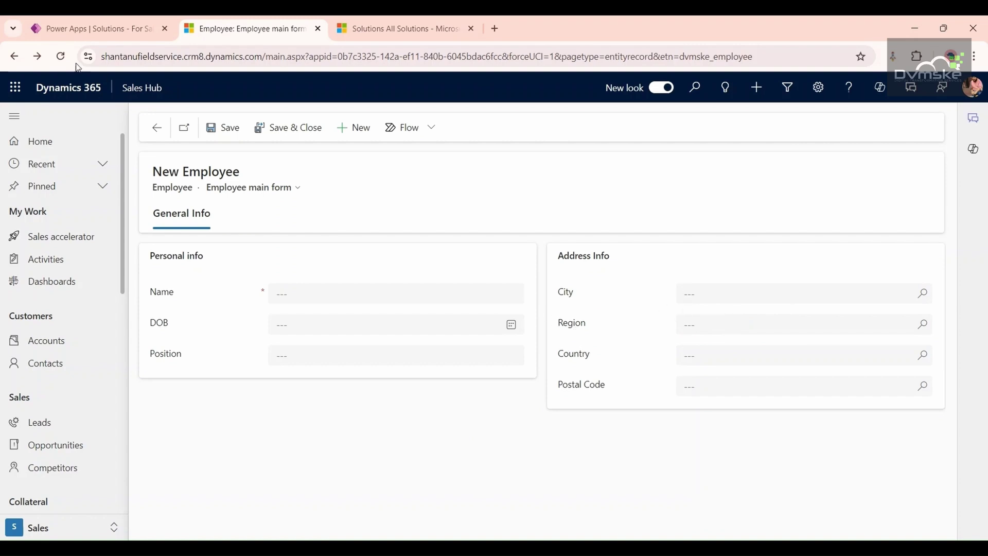
pyautogui.click(73, 28)
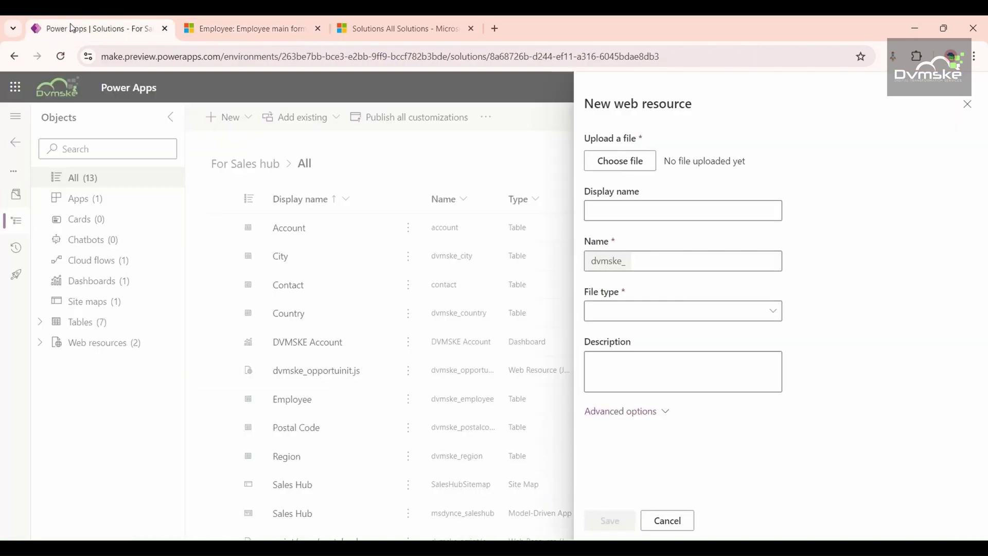
# Step: Close the web resource panel and open the Employee main form from Tables > Employee > Forms
pyautogui.click(968, 104)
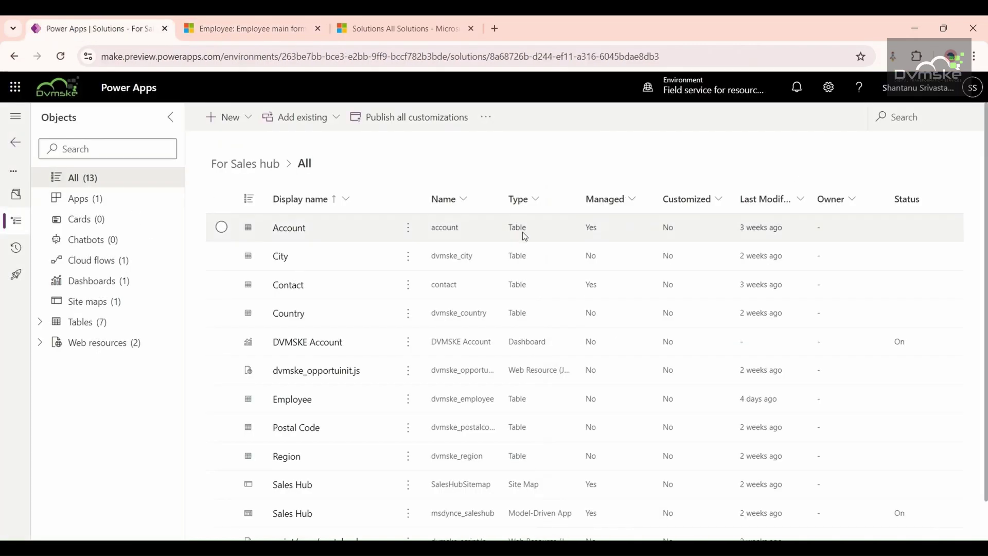
pyautogui.click(50, 328)
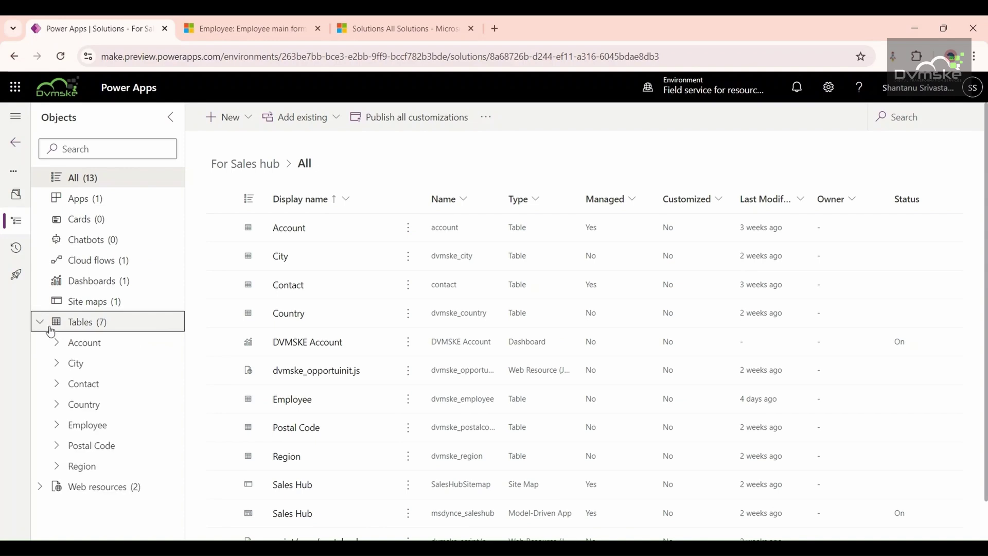
pyautogui.click(57, 435)
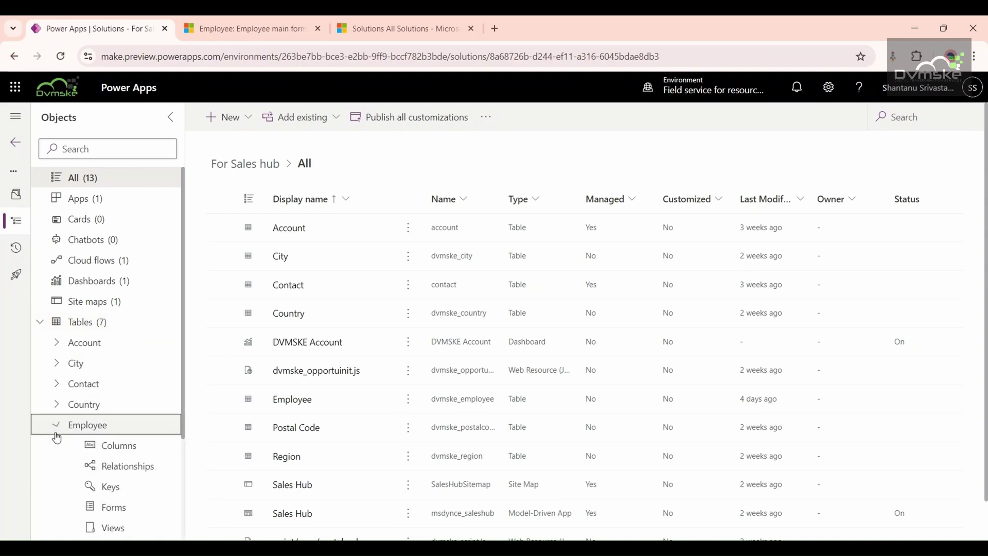
pyautogui.click(135, 507)
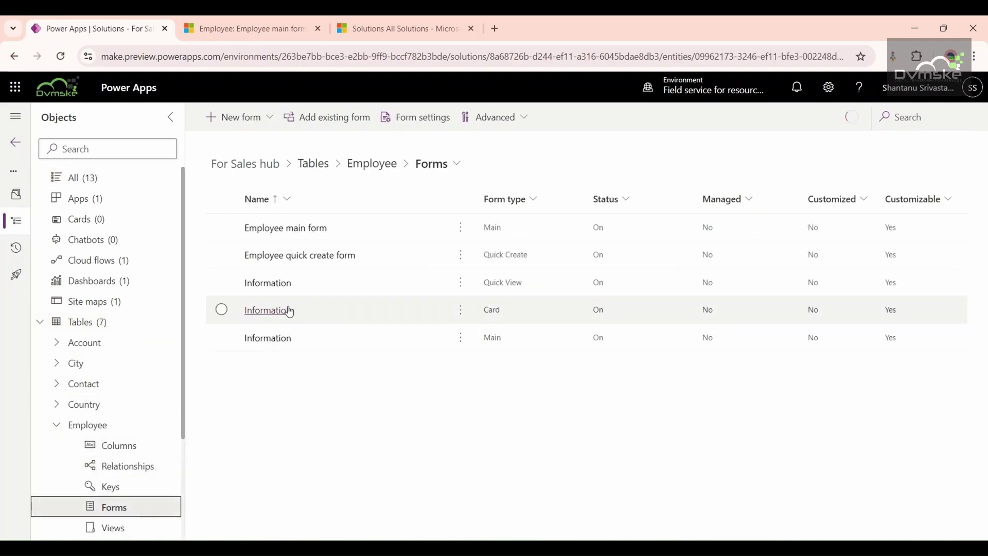
pyautogui.click(286, 227)
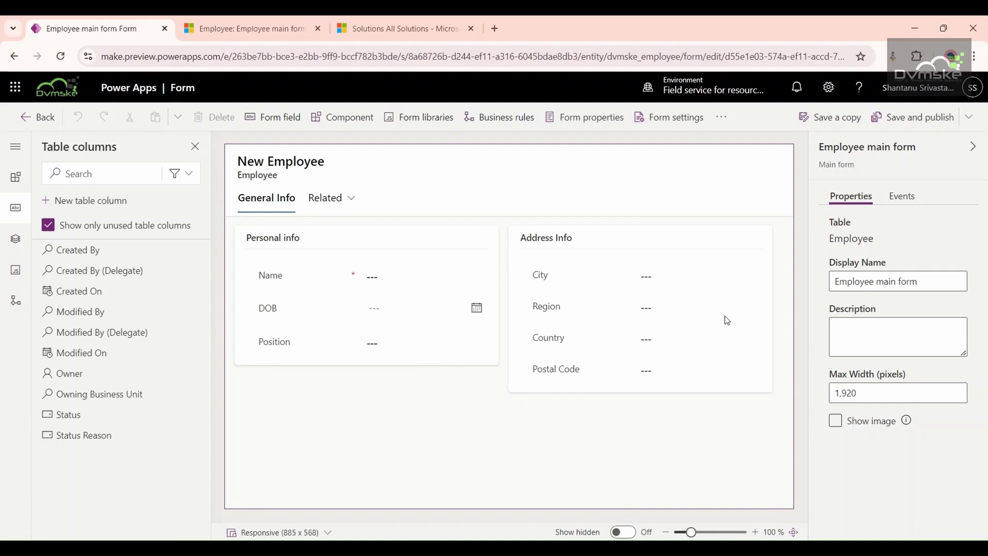
pyautogui.click(621, 284)
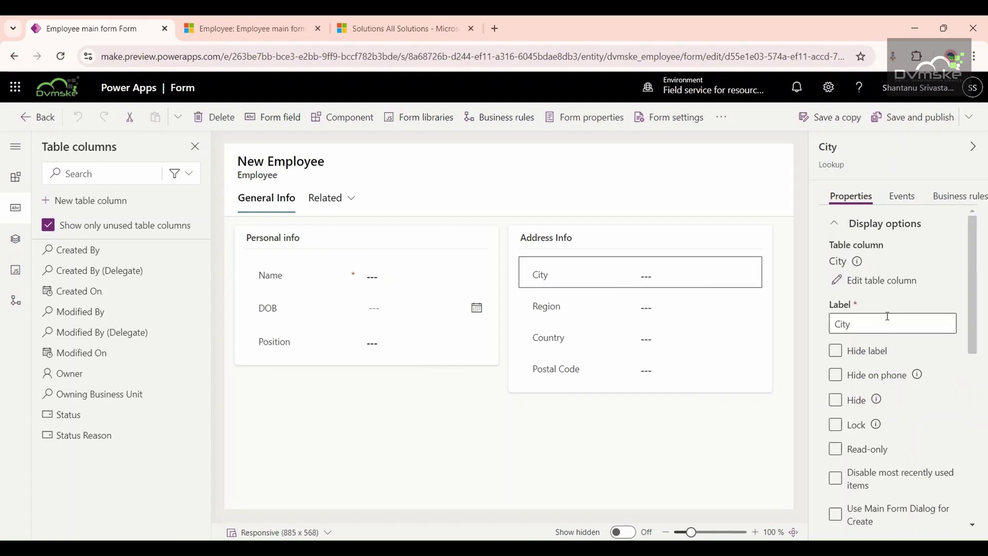
# Step: Tick Read-only for City, Region and Country, then save and publish the form
pyautogui.click(835, 449)
pyautogui.click(658, 303)
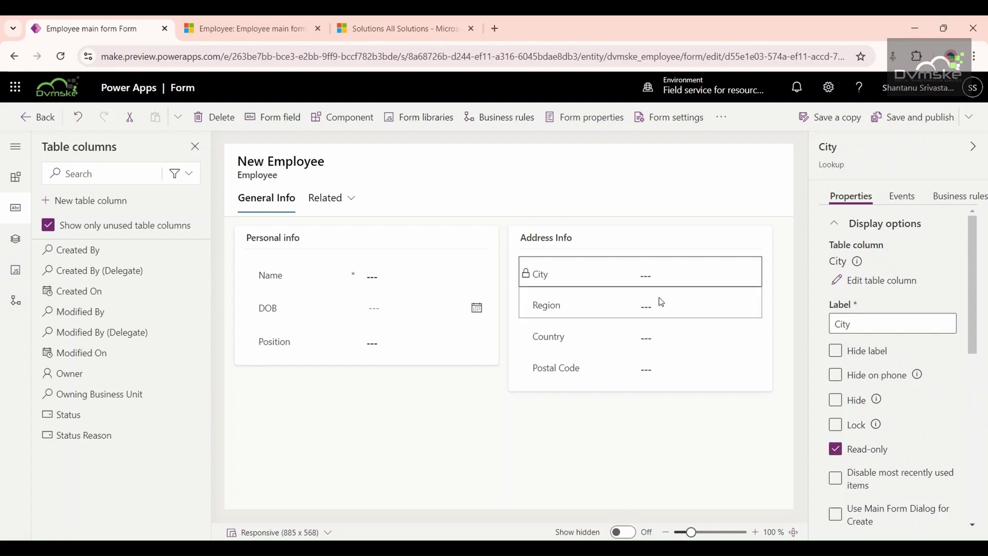
pyautogui.click(835, 449)
pyautogui.click(674, 340)
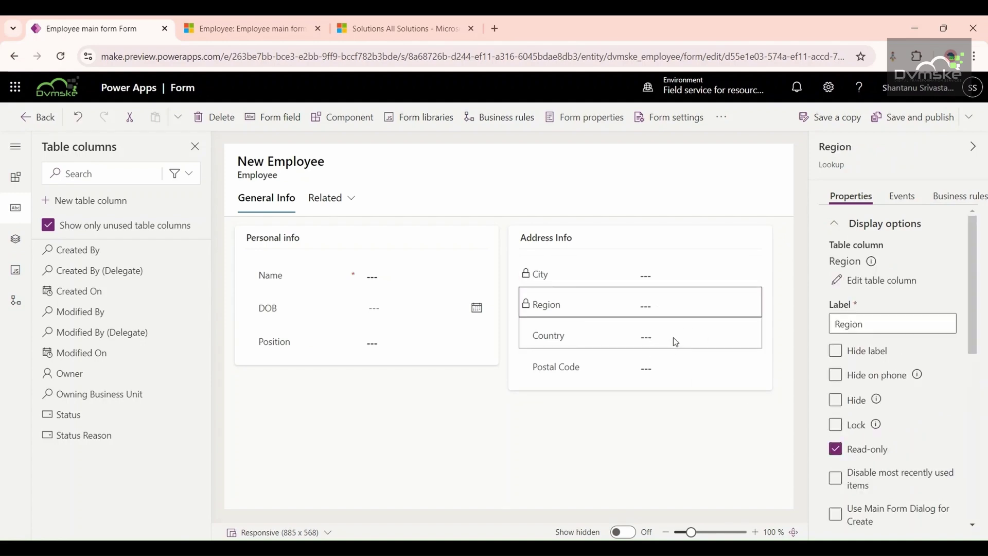
pyautogui.click(835, 448)
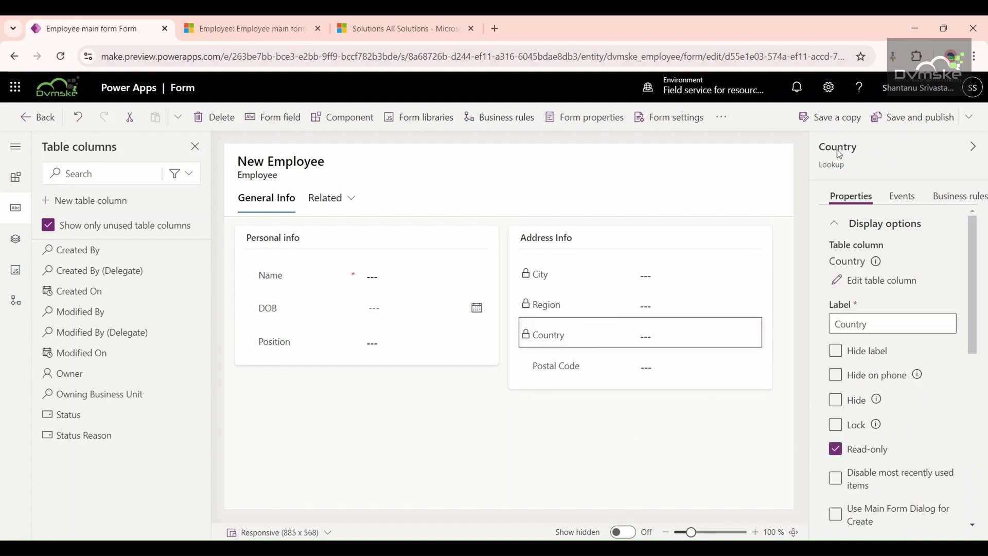
pyautogui.click(912, 117)
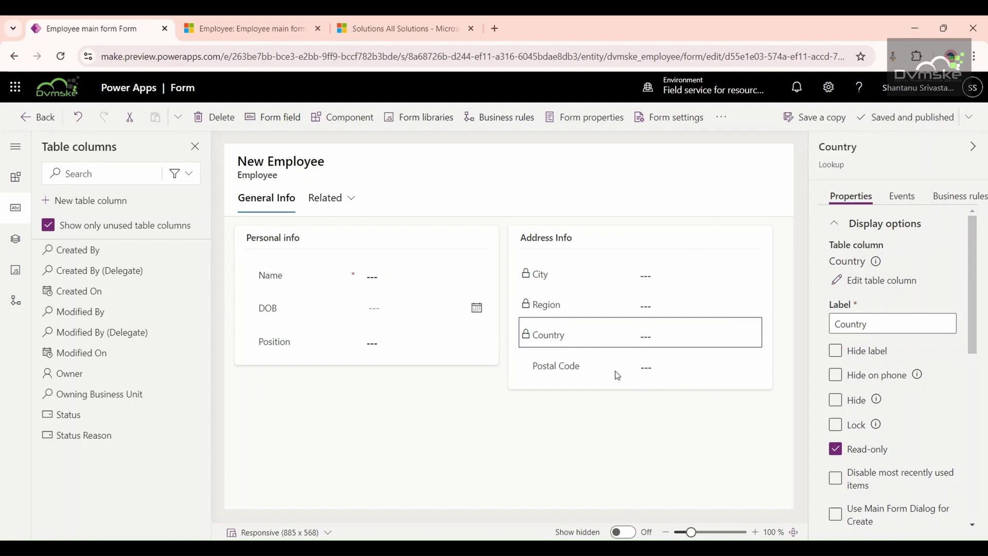
pyautogui.click(242, 28)
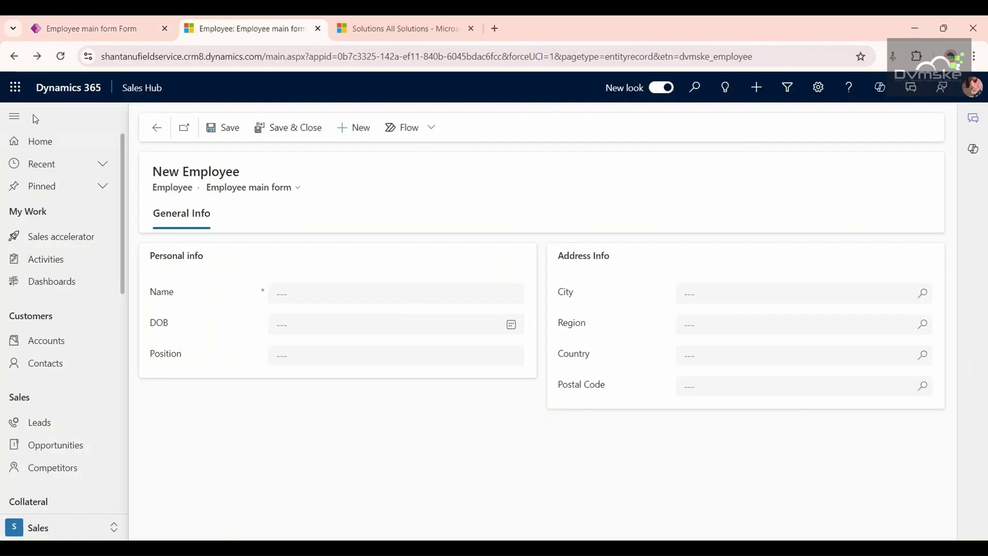
# Step: Reload the employee form to pick up the published changes, then switch to Visual Studio
pyautogui.click(60, 56)
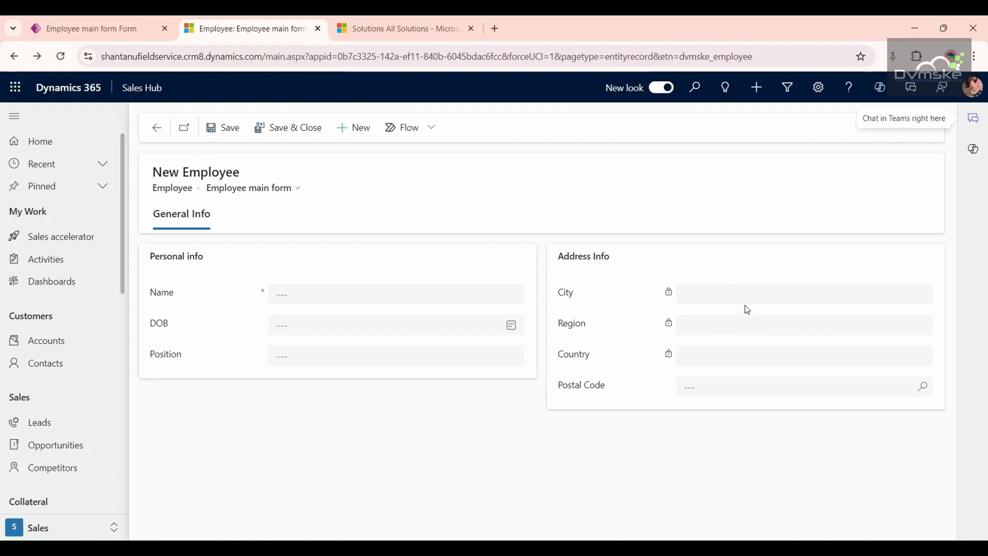
pyautogui.hotkey('alt', 'Tab')
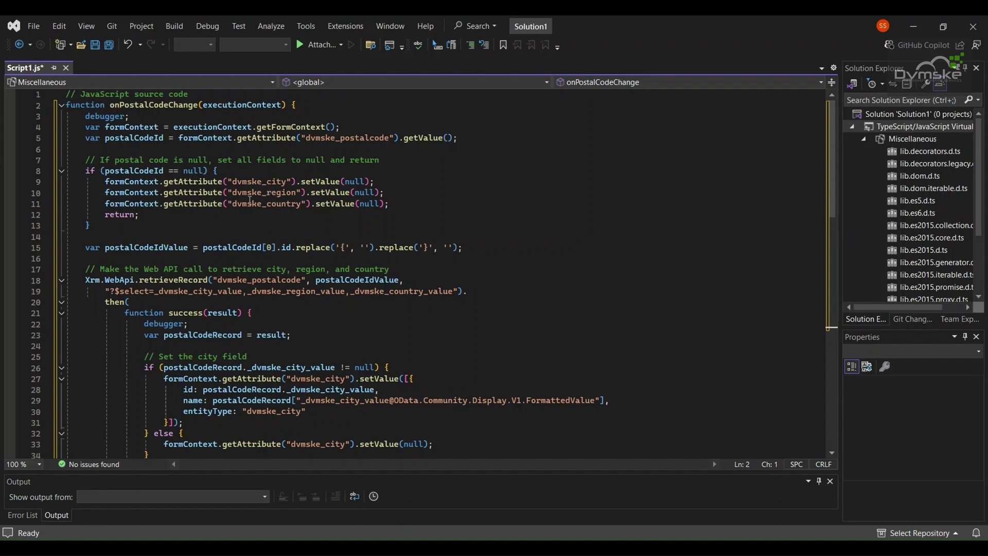
pyautogui.scroll(-2, 298, 252)
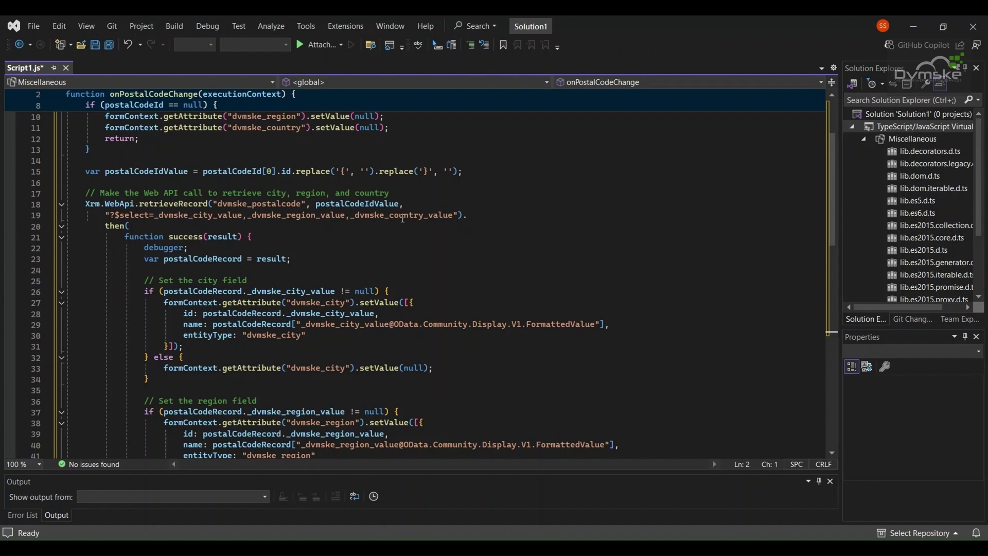
pyautogui.scroll(-1, 329, 236)
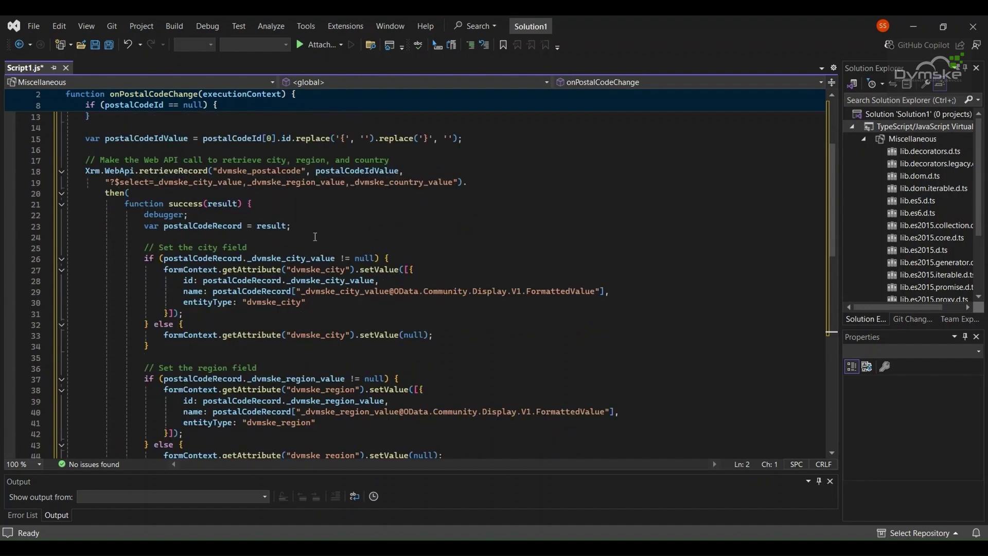
pyautogui.scroll(-2, 309, 240)
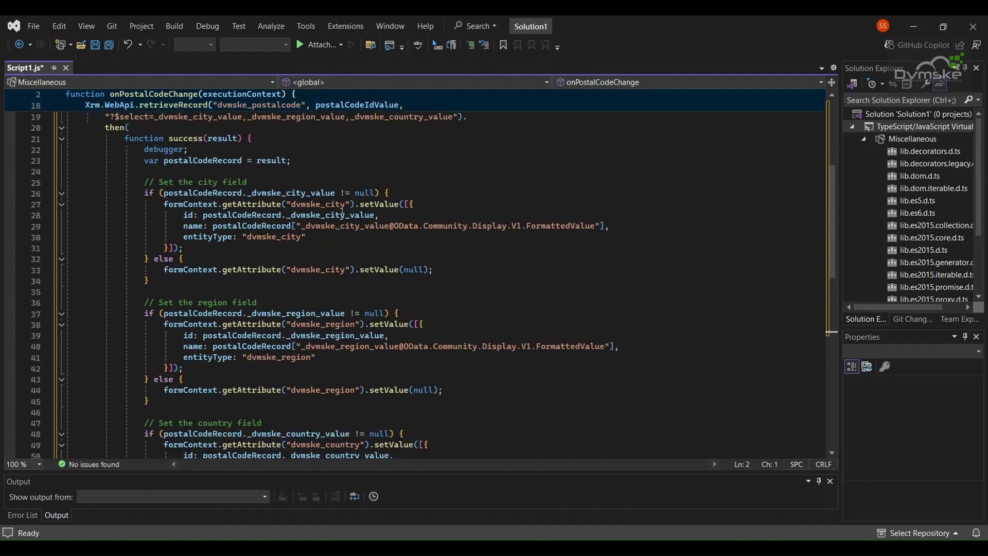
pyautogui.scroll(-2, 343, 211)
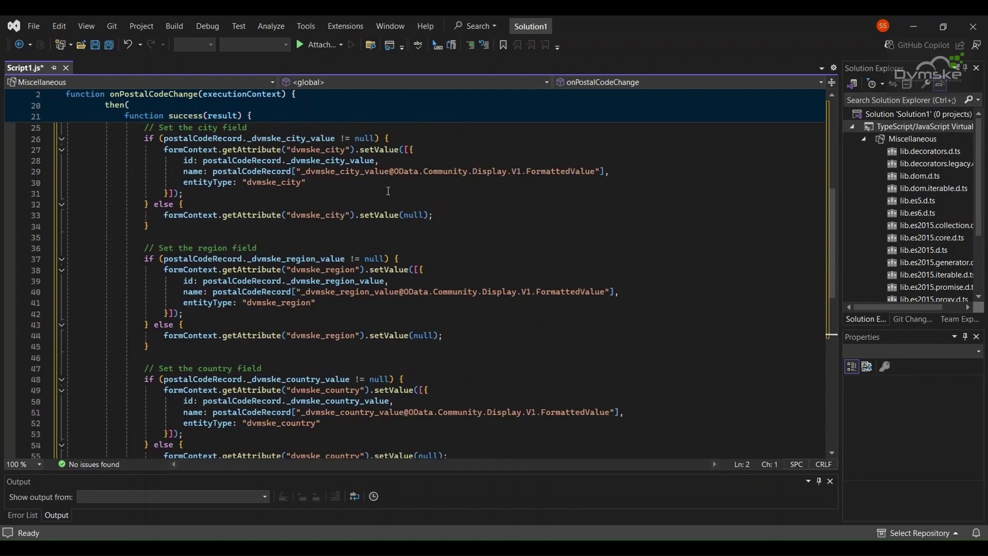
pyautogui.scroll(-3, 250, 189)
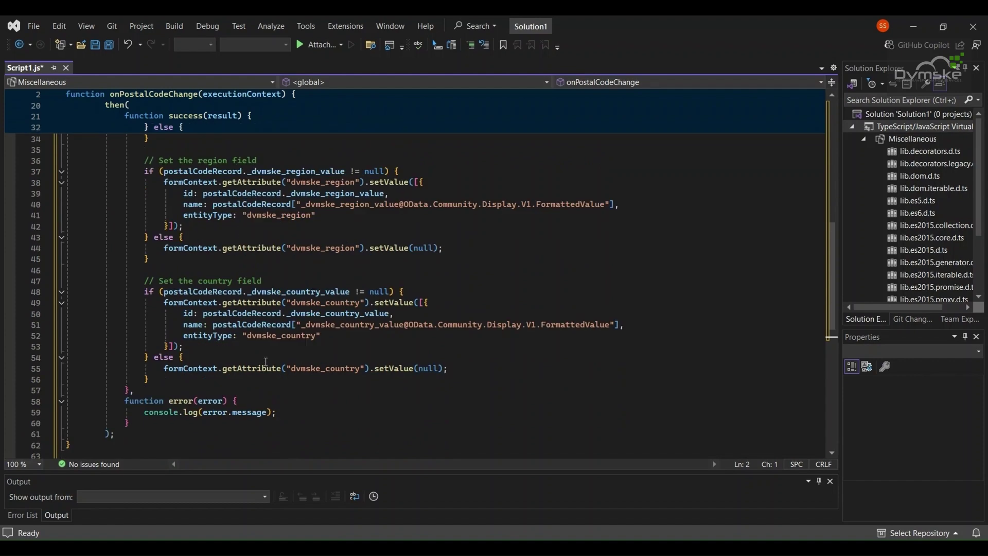
pyautogui.scroll(-1, 266, 361)
pyautogui.scroll(12, 266, 361)
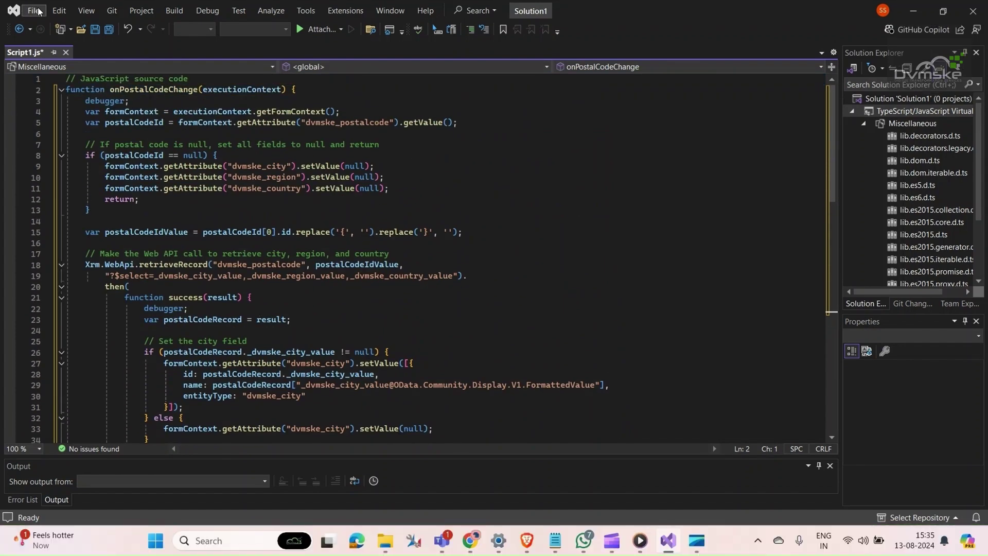
# Step: Save the script as 'Set three values lookup according to another lookup.js'
pyautogui.click(34, 25)
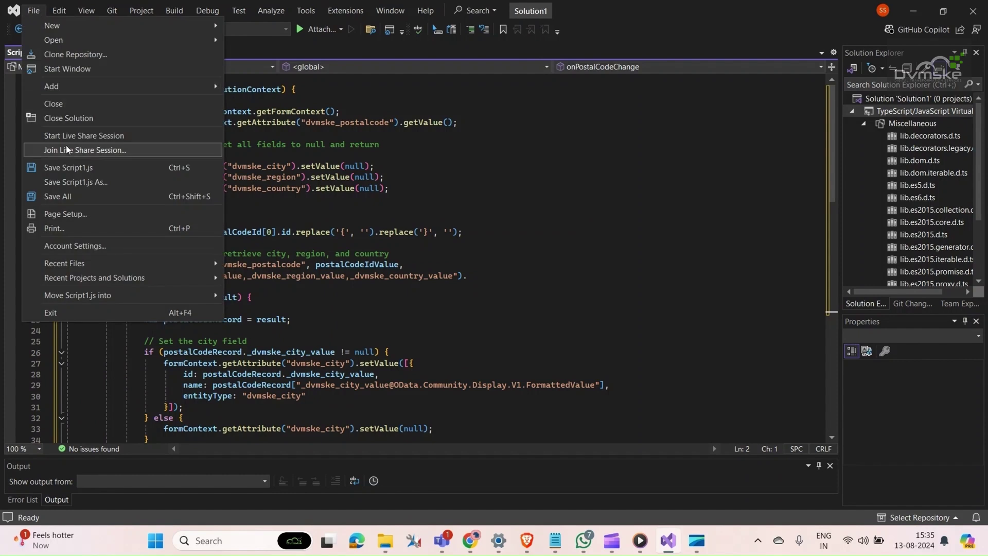
pyautogui.click(85, 183)
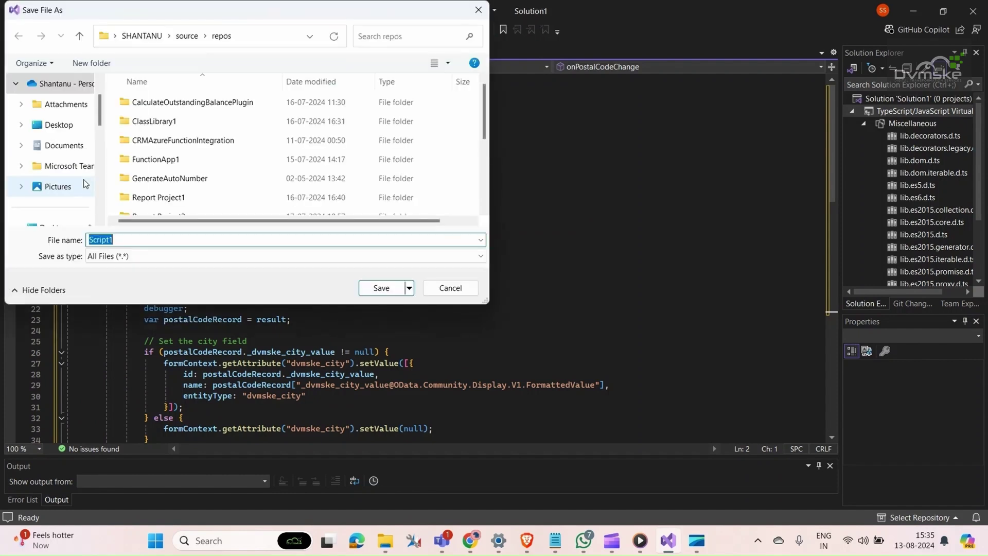
pyautogui.press('BackSpace')
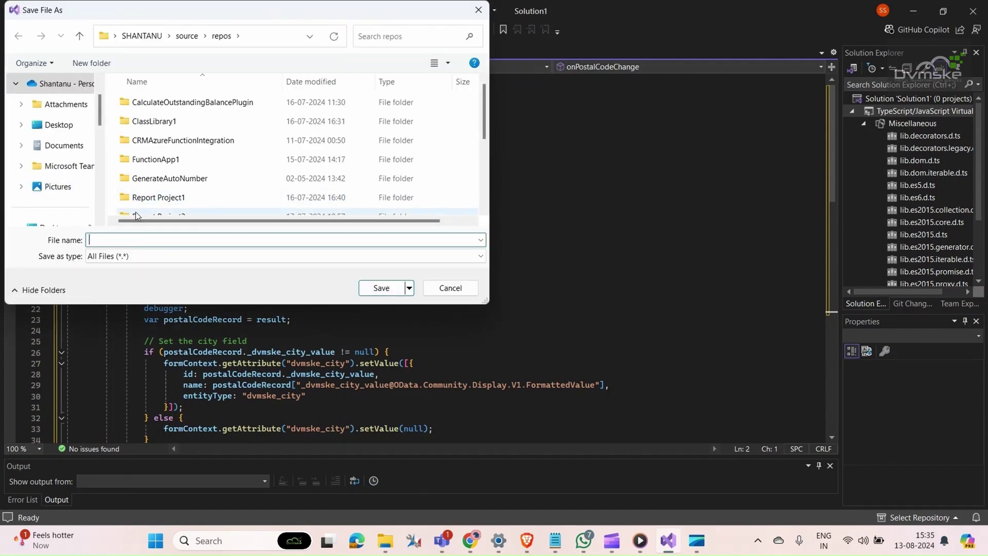
pyautogui.write('Set three values lookup according to another lookup.js')
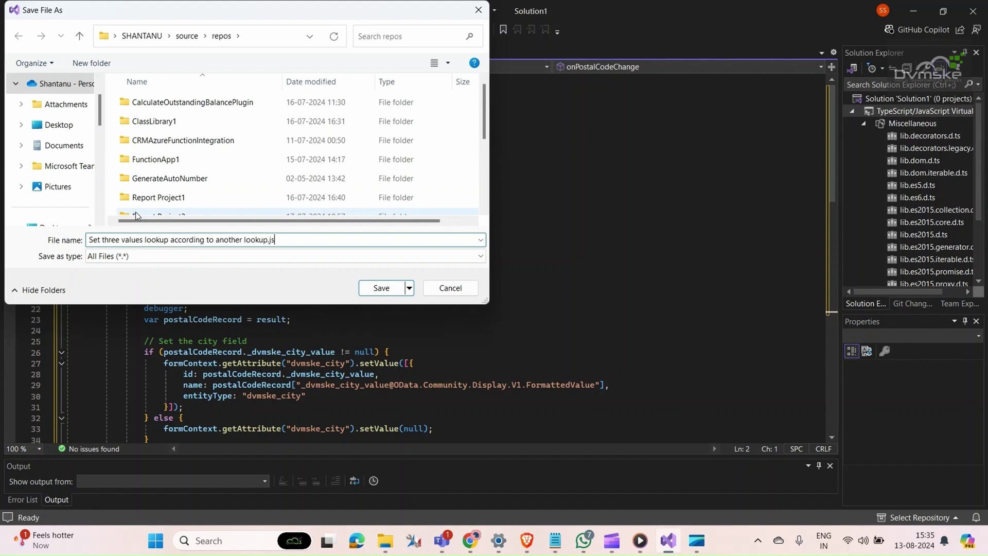
pyautogui.click(393, 286)
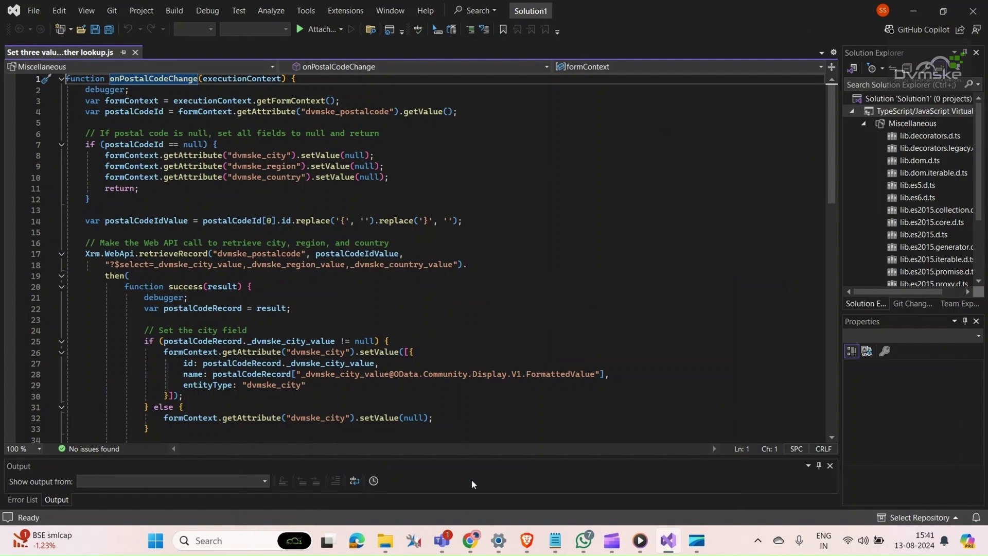
# Step: Leave the Employee form designer and open the solution's Web resources list
pyautogui.moveTo(470, 538)
pyautogui.click(410, 495)
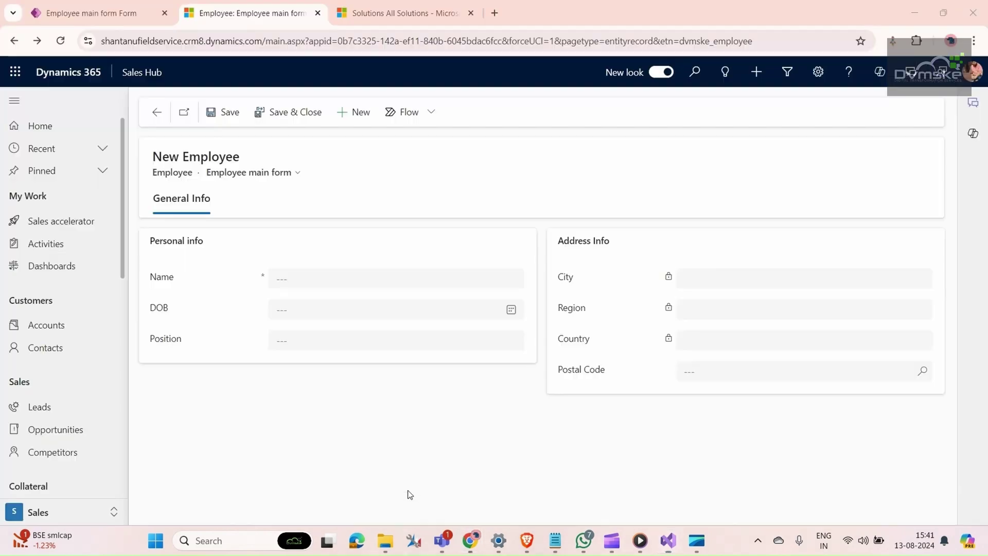
pyautogui.click(106, 14)
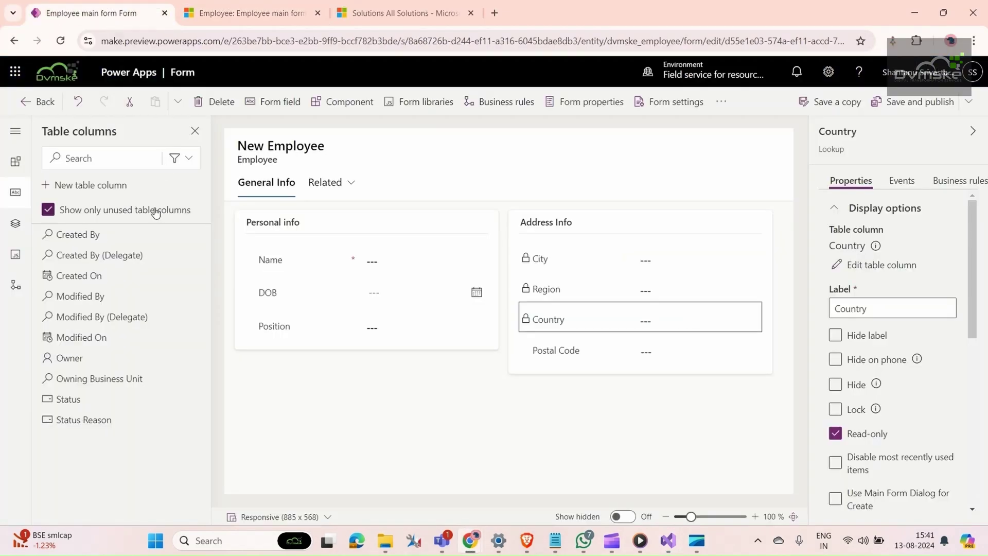
pyautogui.click(46, 103)
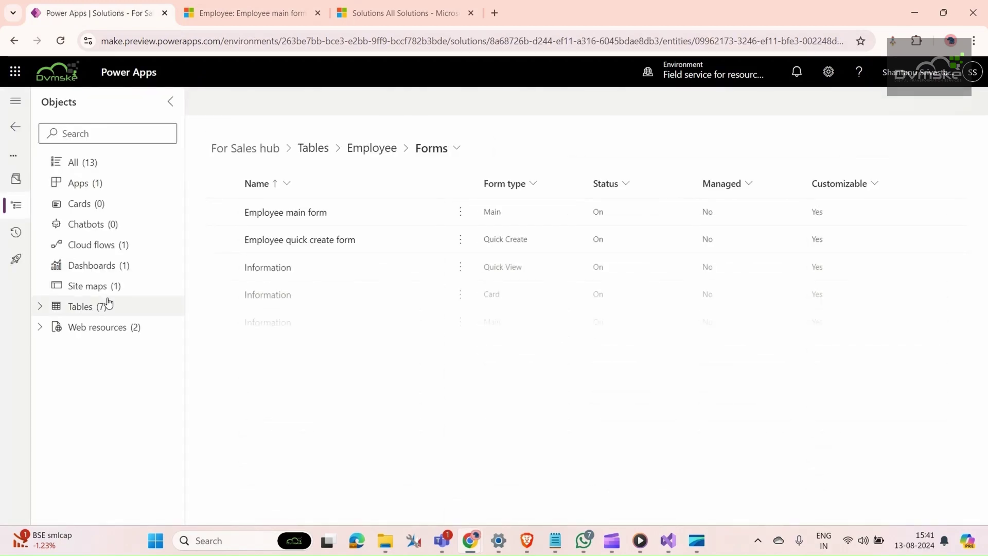
pyautogui.click(113, 329)
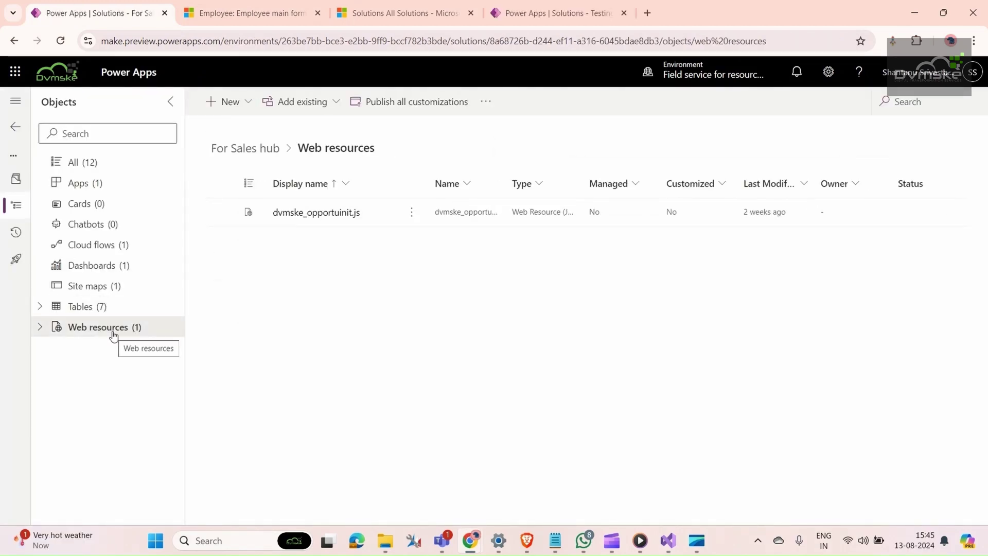
# Step: Start a new web resource via New > More > Web resource
pyautogui.click(248, 110)
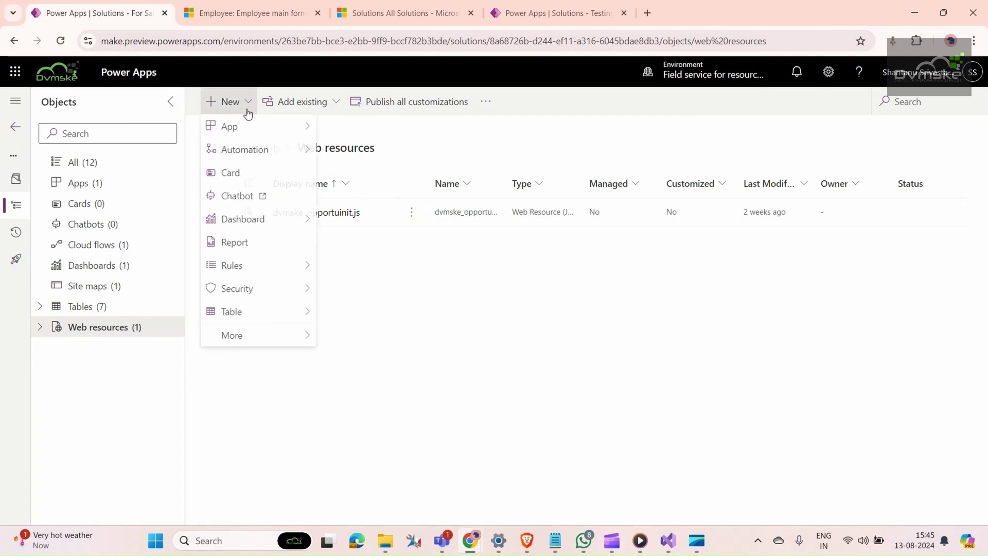
pyautogui.moveTo(238, 339)
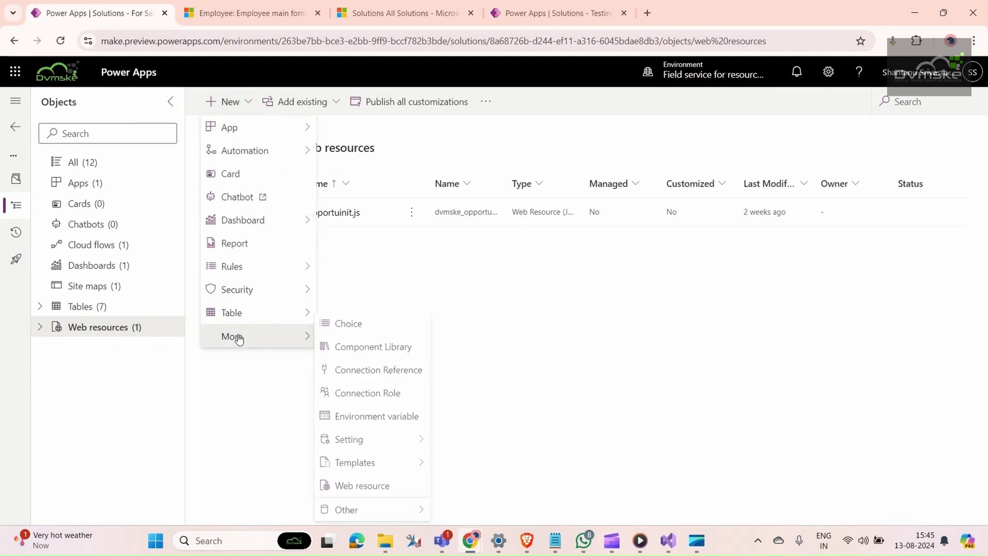
pyautogui.click(358, 489)
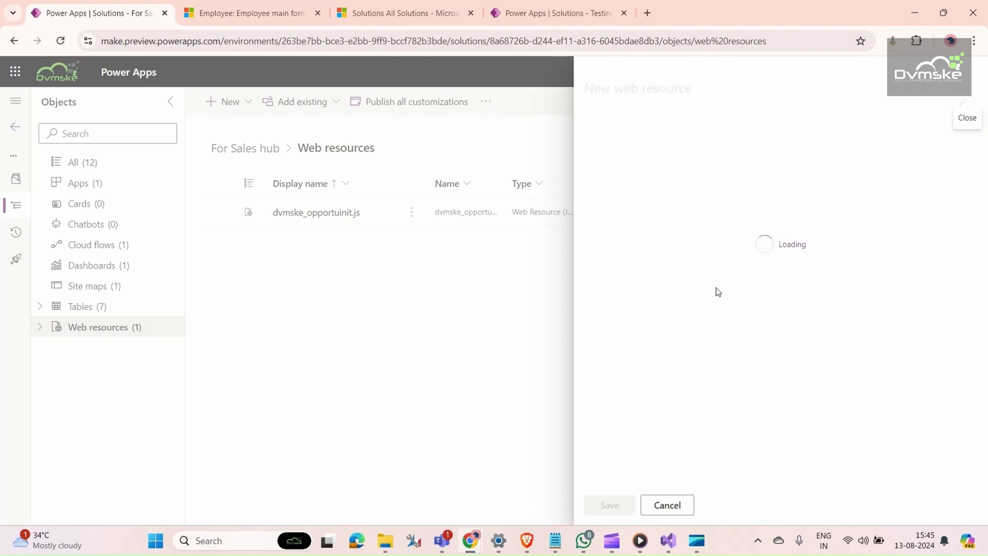
pyautogui.moveTo(668, 540)
pyautogui.click(646, 468)
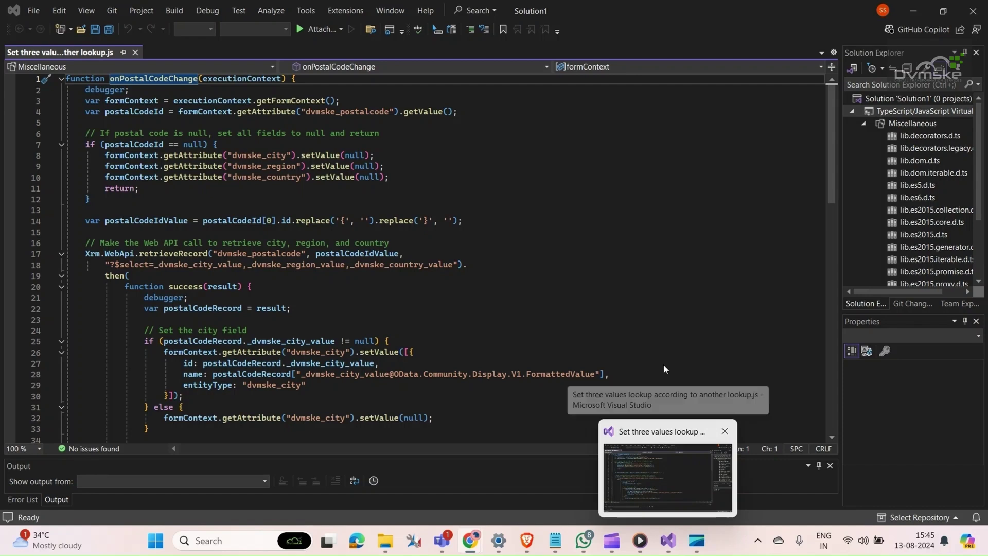
pyautogui.click(646, 468)
# Step: Upload the saved postal-code .js script as the web resource file
pyautogui.click(620, 147)
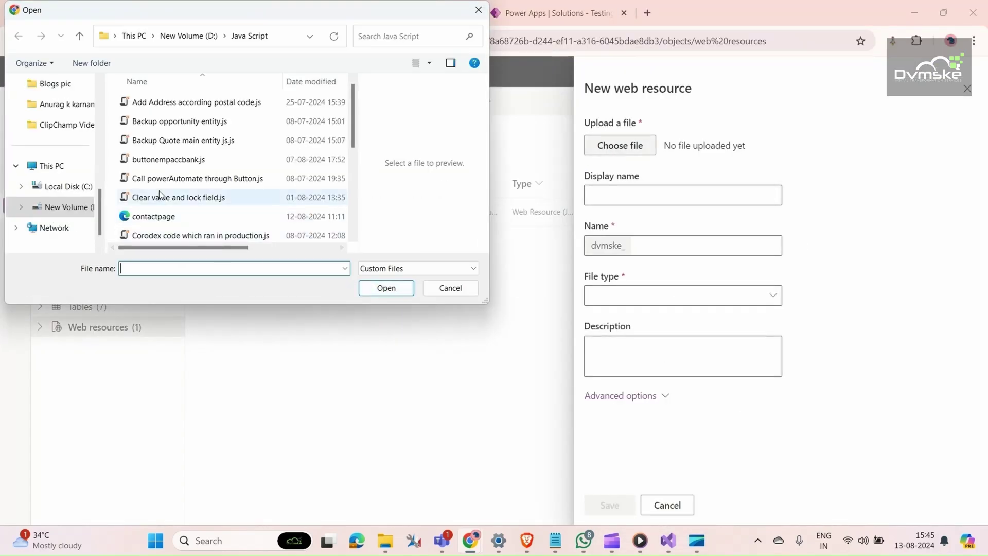
pyautogui.scroll(-4, 160, 203)
pyautogui.click(167, 219)
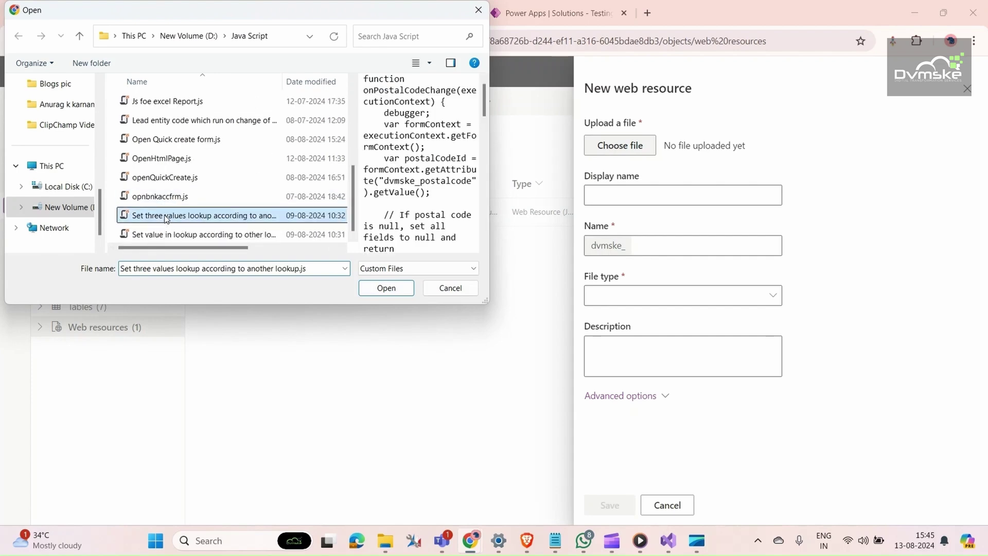
pyautogui.click(375, 290)
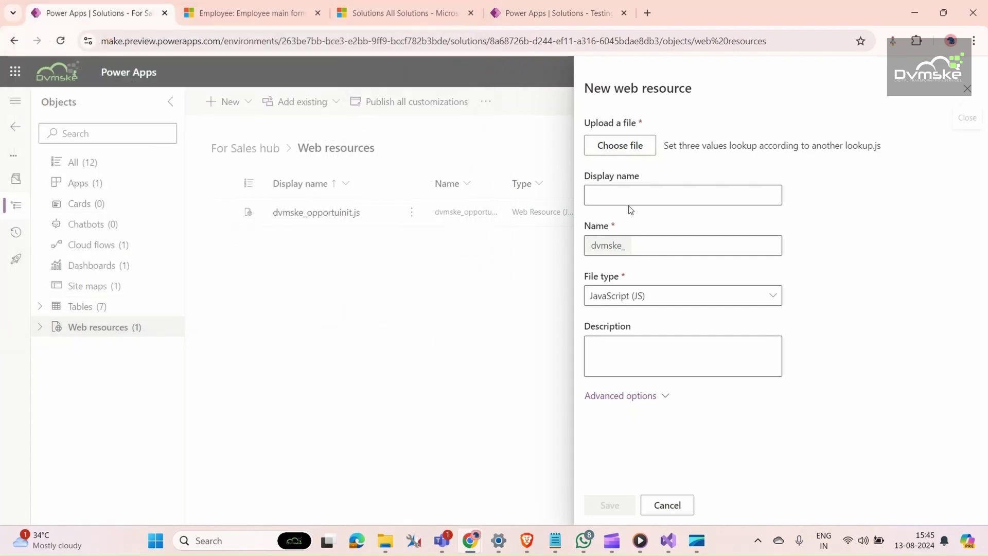
# Step: Set Display name and Name to script/emp/postalcode, Language to English, and save
pyautogui.click(633, 196)
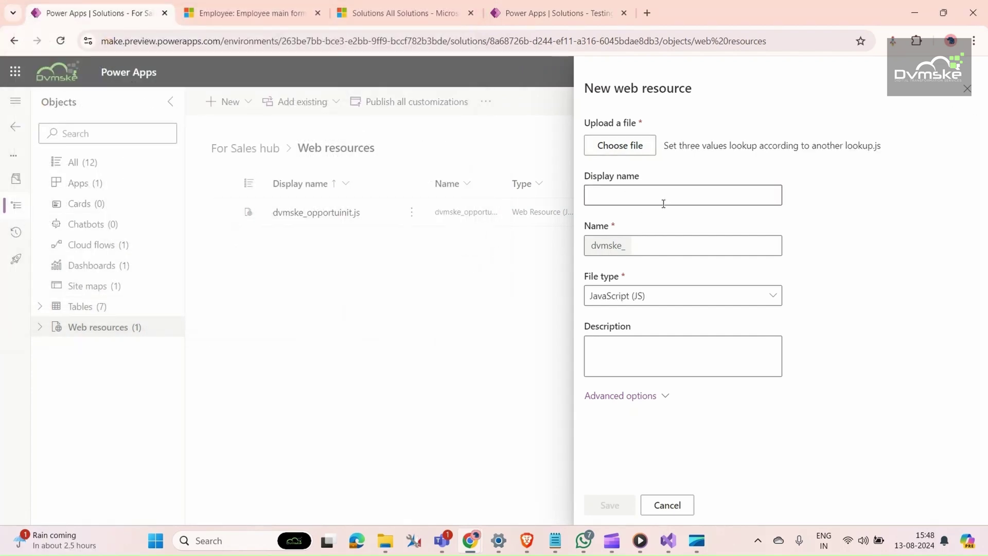
pyautogui.click(658, 197)
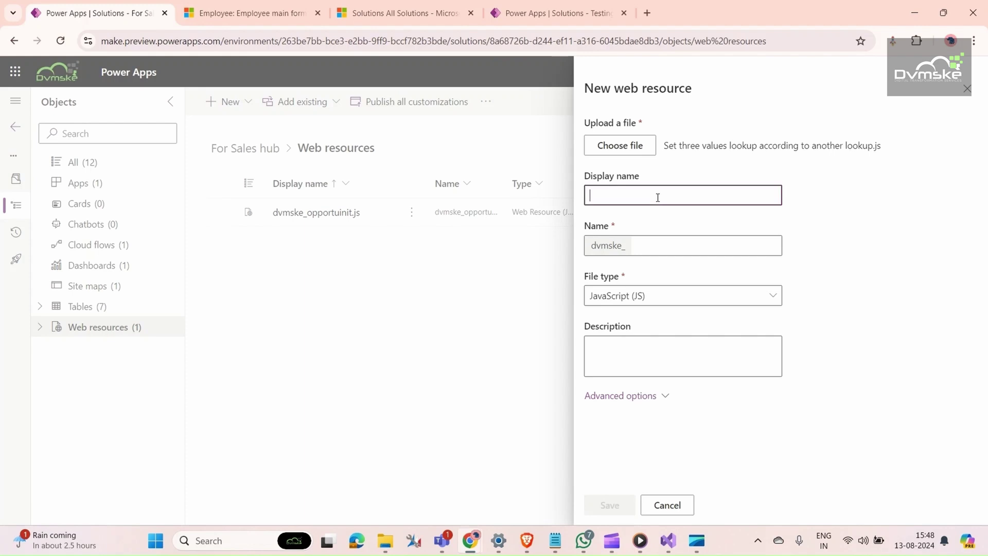
pyautogui.write('script/emp/postalcode')
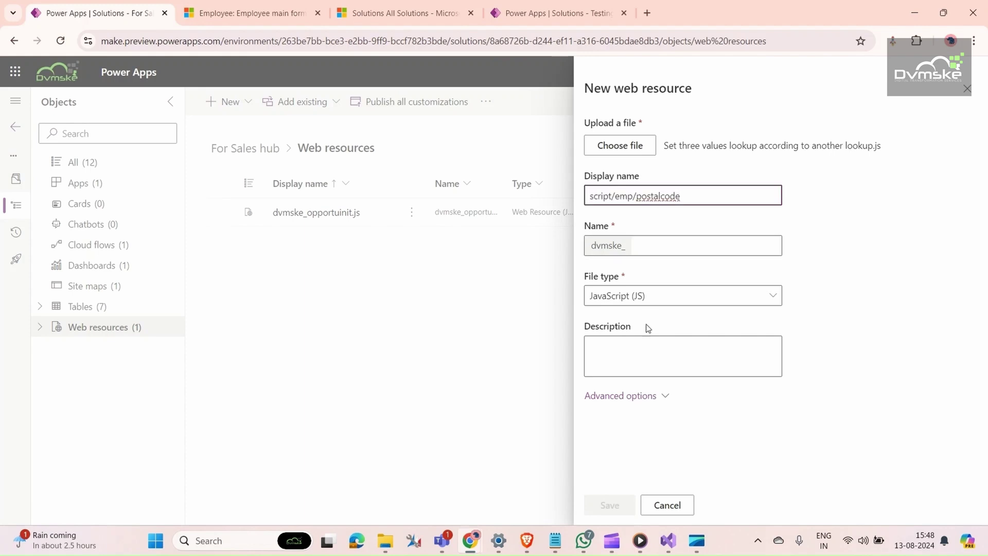
pyautogui.moveTo(693, 196); pyautogui.dragTo(551, 195)
pyautogui.hotkey('ctrl', 'c')
pyautogui.click(666, 245)
pyautogui.hotkey('ctrl', 'v')
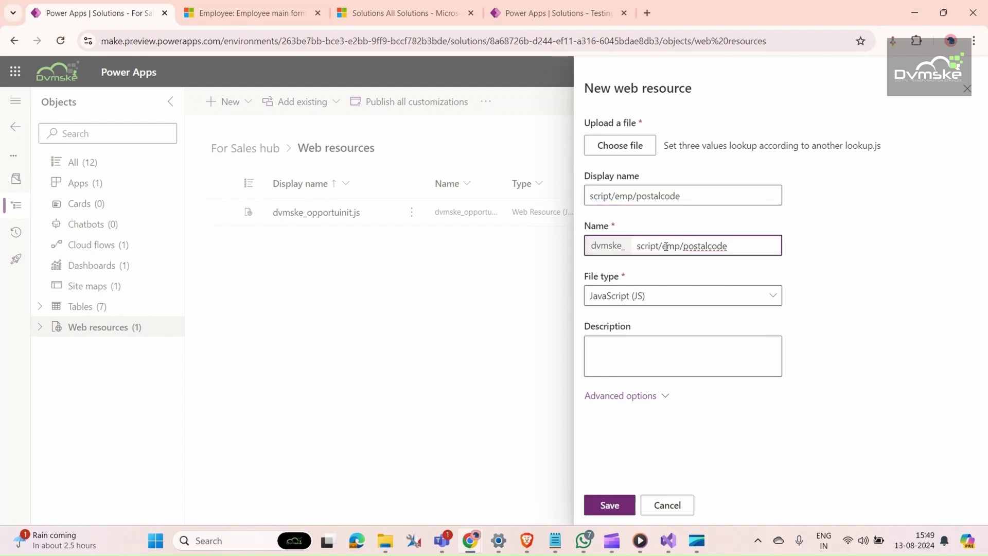
pyautogui.click(635, 396)
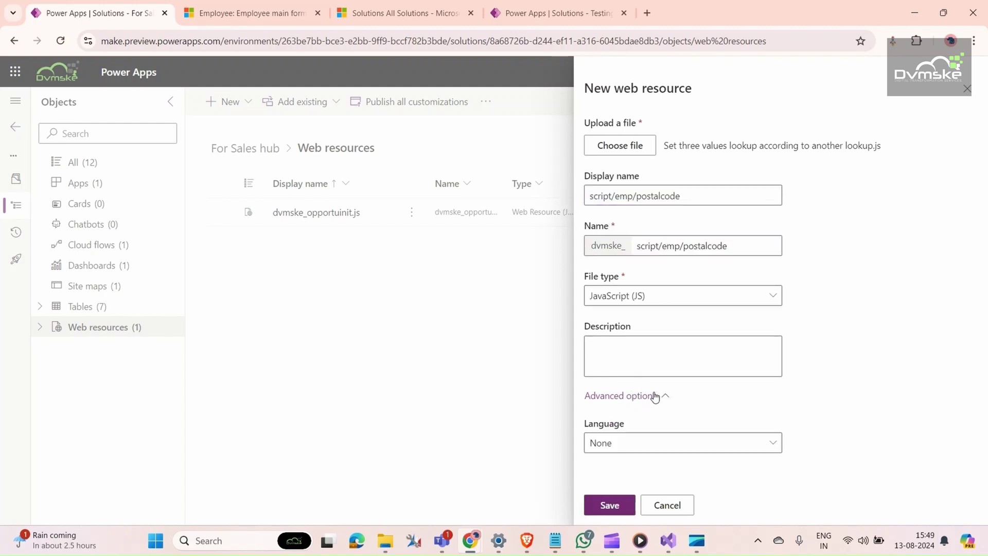
pyautogui.click(678, 444)
pyautogui.click(649, 486)
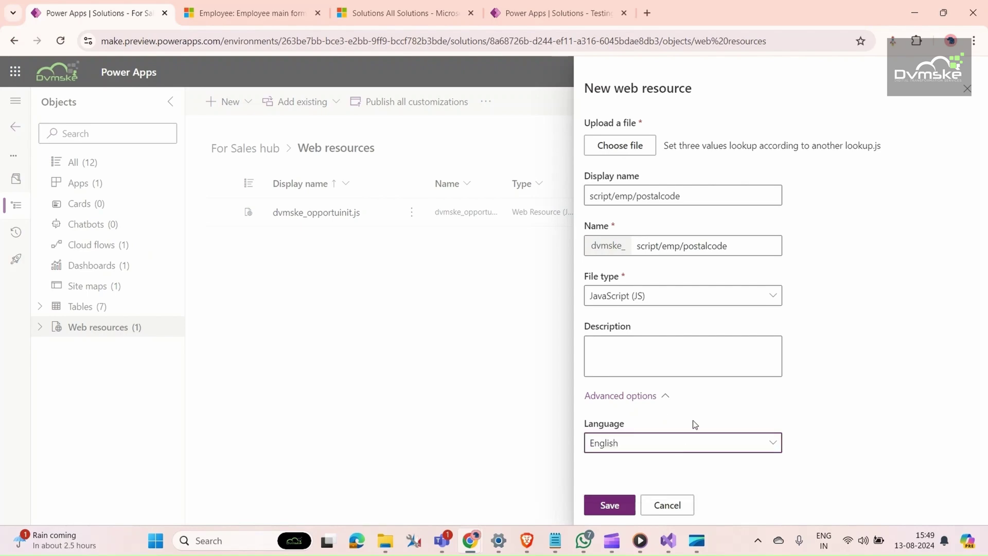
pyautogui.click(608, 506)
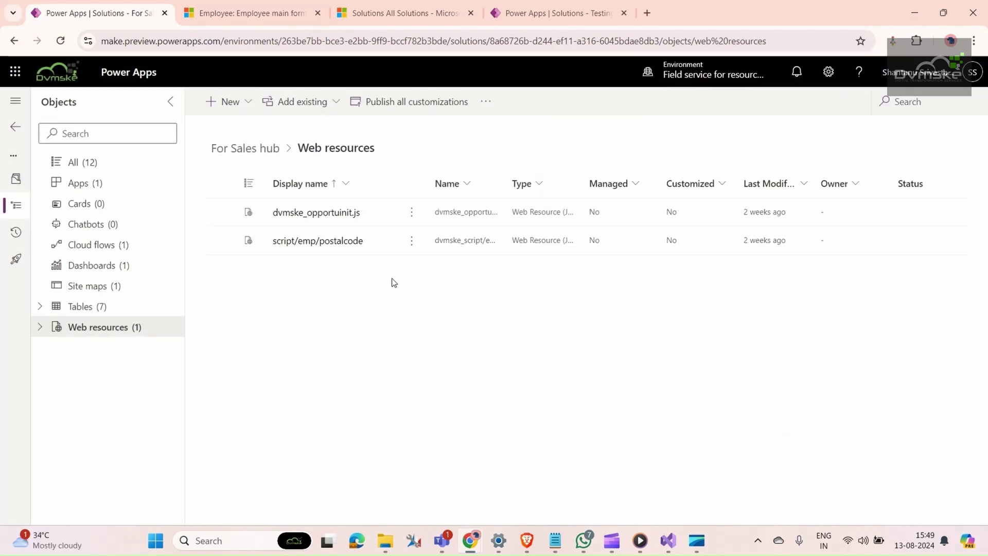
pyautogui.click(349, 242)
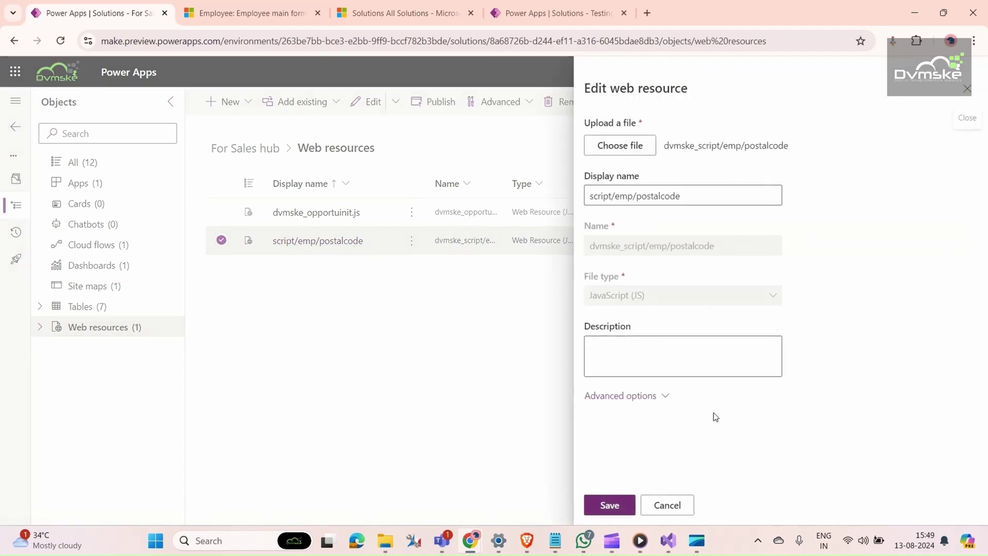
pyautogui.click(625, 398)
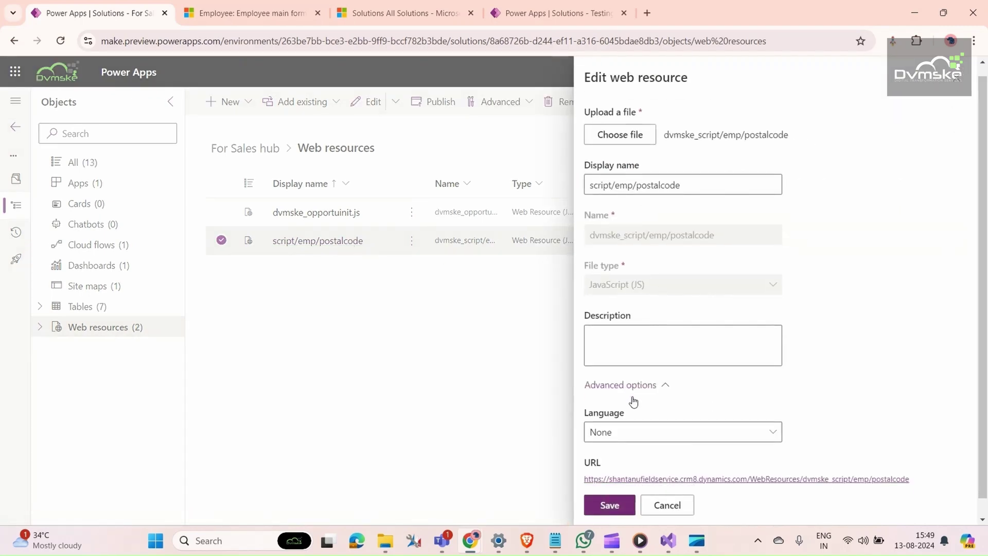
pyautogui.click(717, 462)
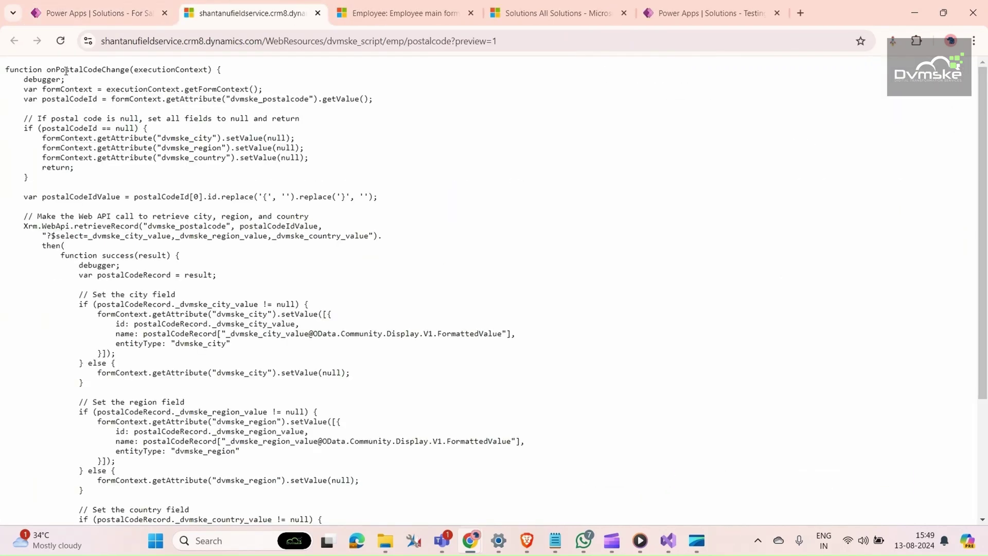
pyautogui.moveTo(49, 69); pyautogui.dragTo(130, 73)
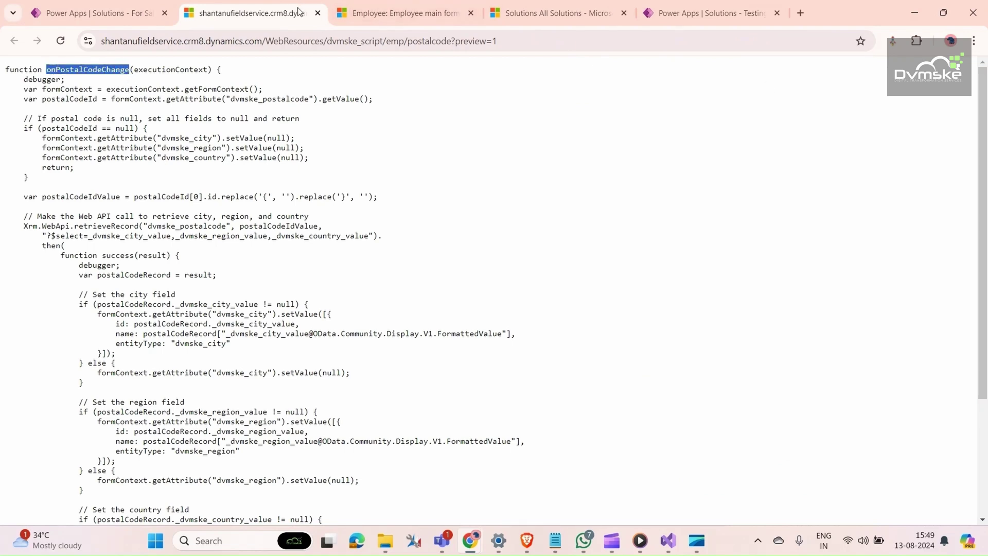
pyautogui.click(318, 13)
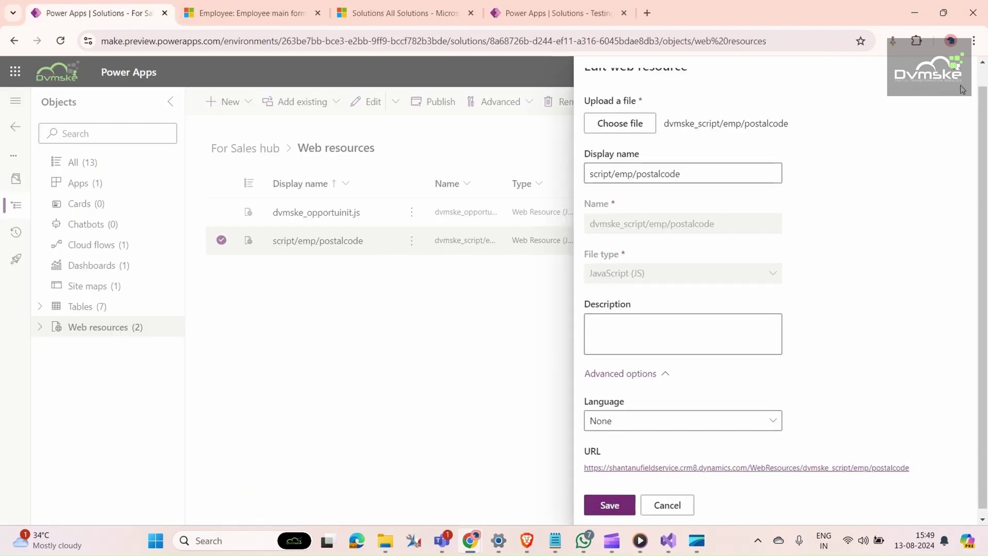
pyautogui.scroll(1, 957, 87)
pyautogui.click(481, 170)
# Step: Open the Employee main form from the Employee table's Forms list in the solution
pyautogui.click(40, 306)
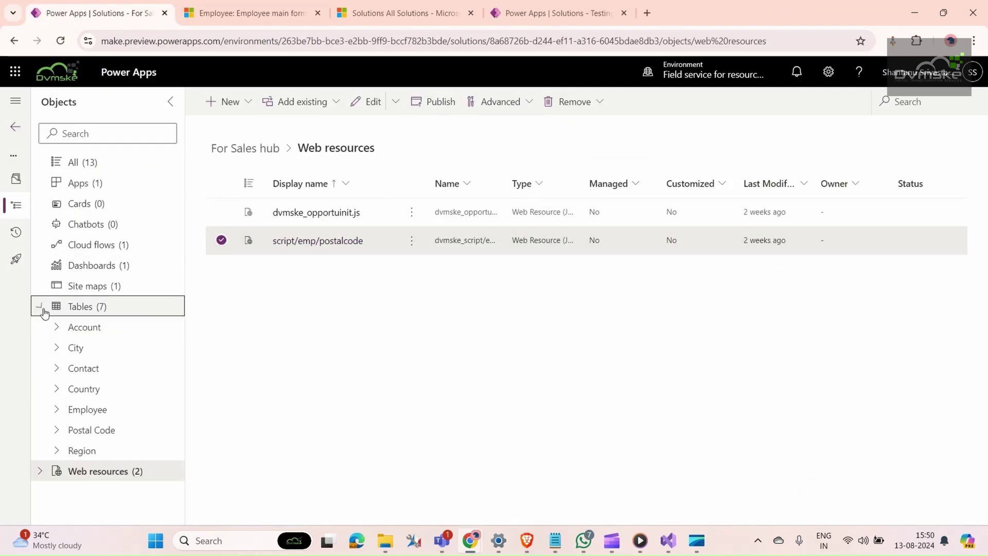
pyautogui.click(57, 409)
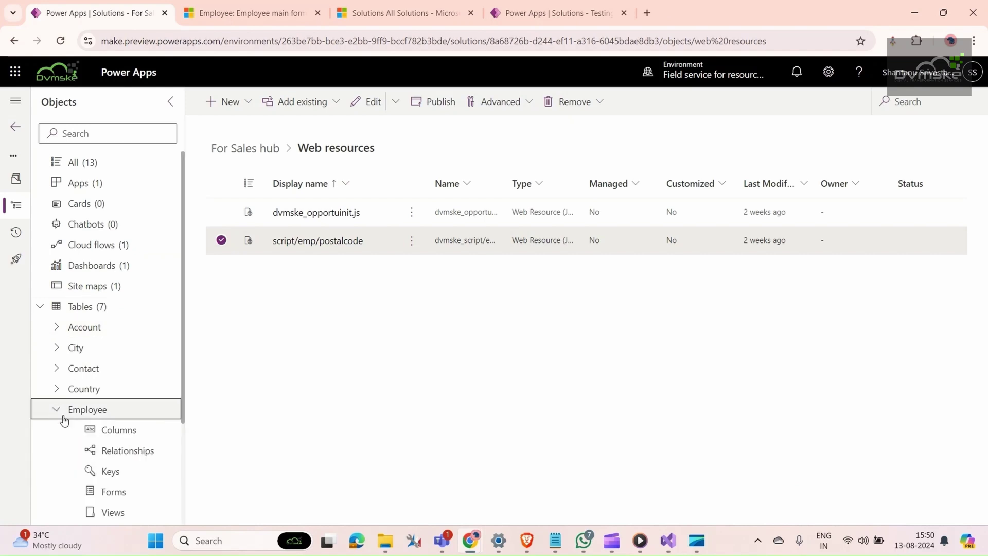
pyautogui.scroll(-1, 108, 443)
pyautogui.click(127, 426)
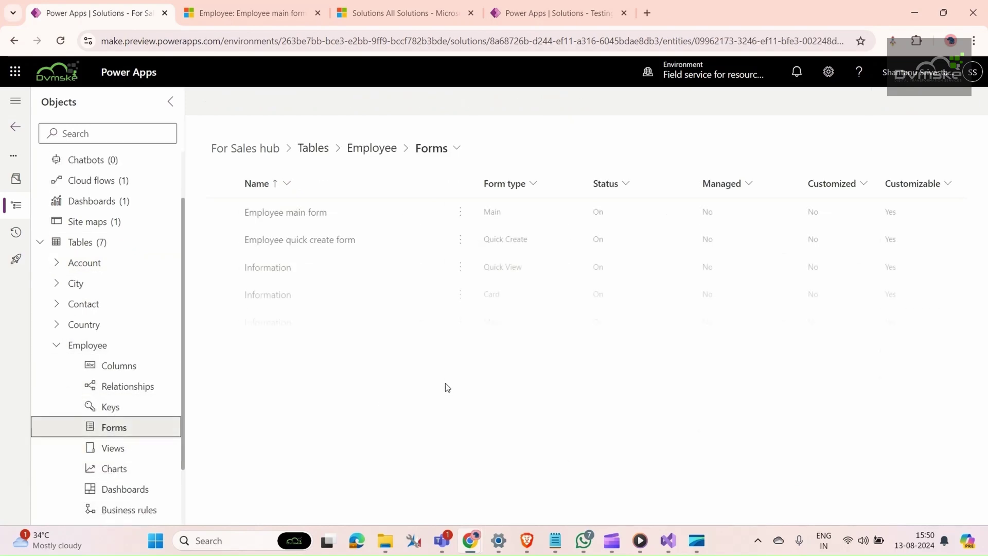
pyautogui.click(302, 213)
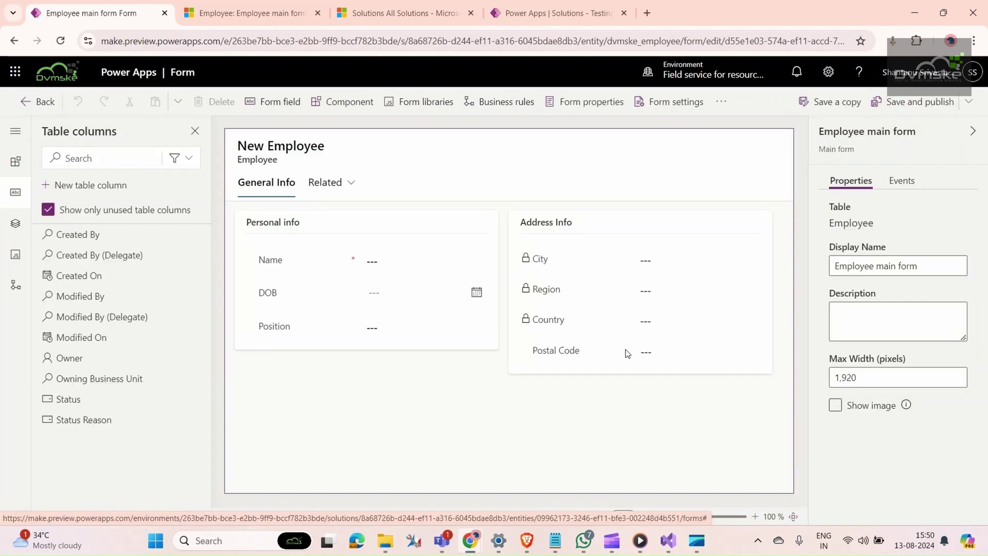
# Step: Add the dvmske script/emp/postalcode library to the form and start a new Postal Code On Change handler
pyautogui.click(594, 353)
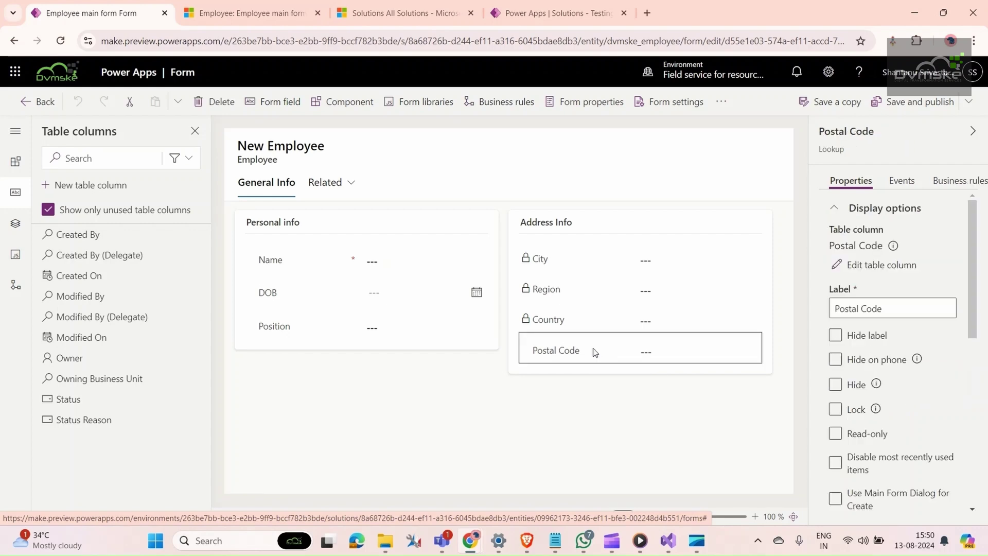
pyautogui.click(896, 182)
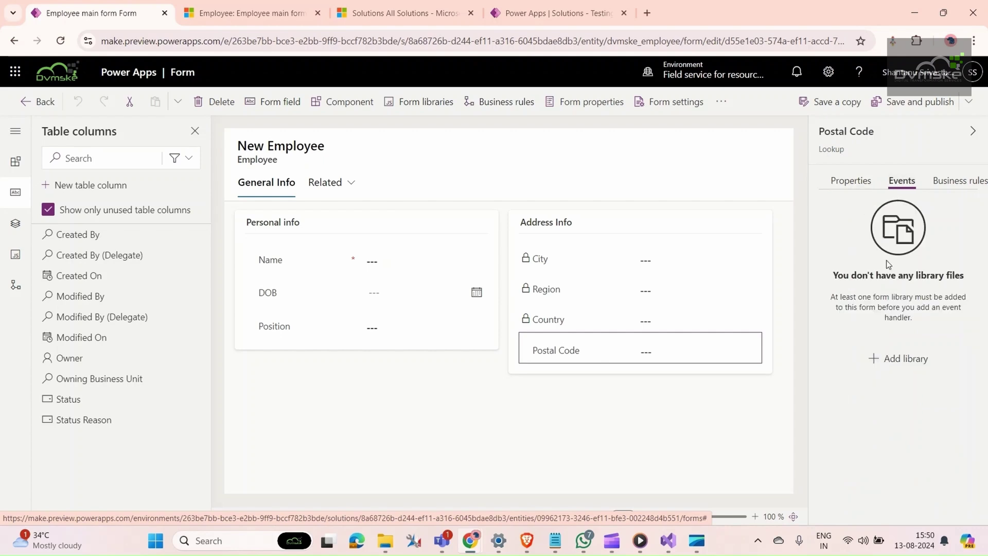
pyautogui.click(881, 359)
pyautogui.write('dvmske')
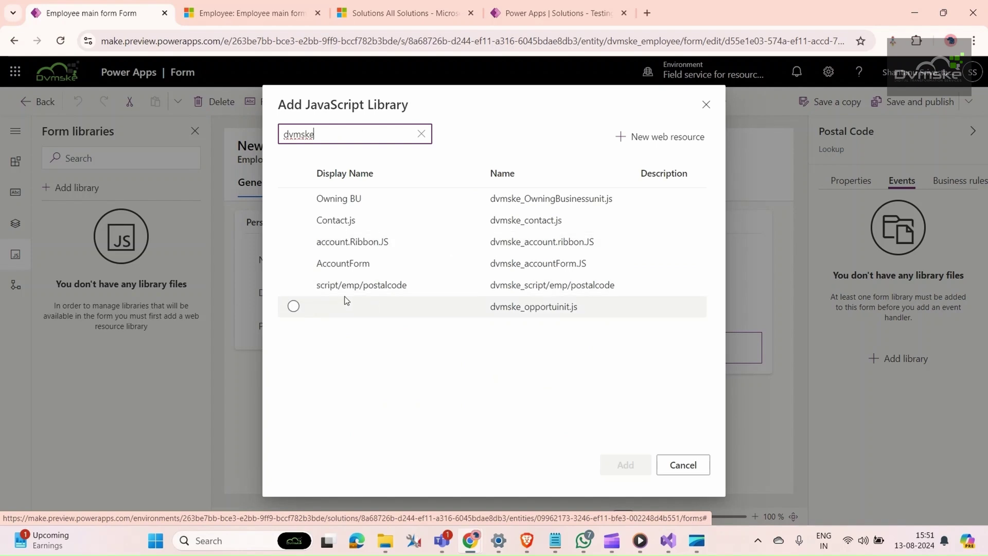
pyautogui.click(294, 285)
pyautogui.click(296, 286)
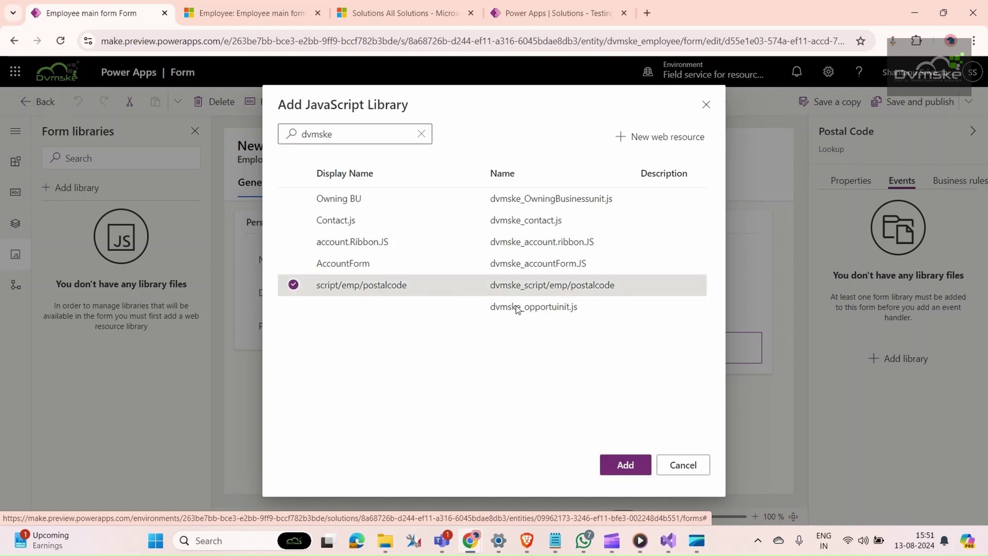
pyautogui.click(625, 469)
pyautogui.click(834, 210)
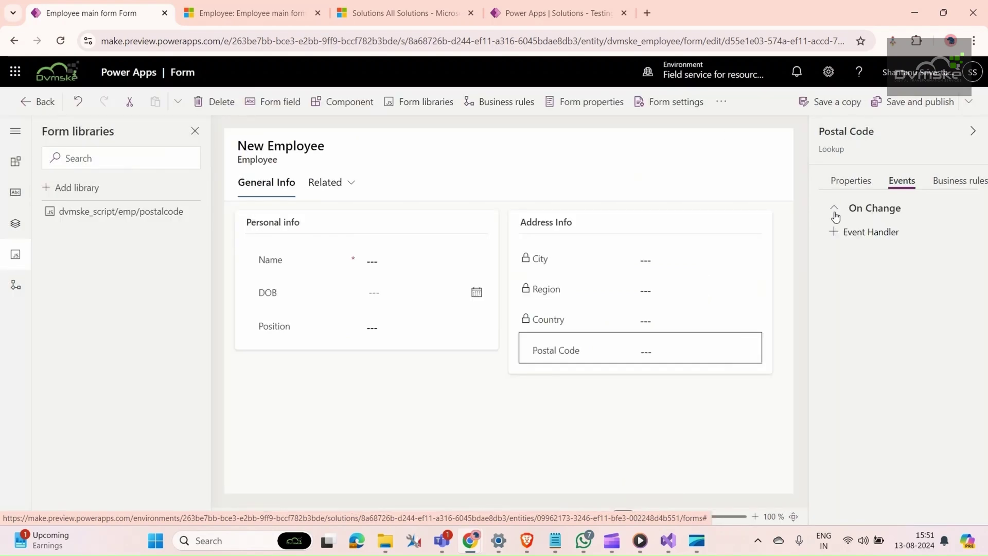
pyautogui.click(835, 232)
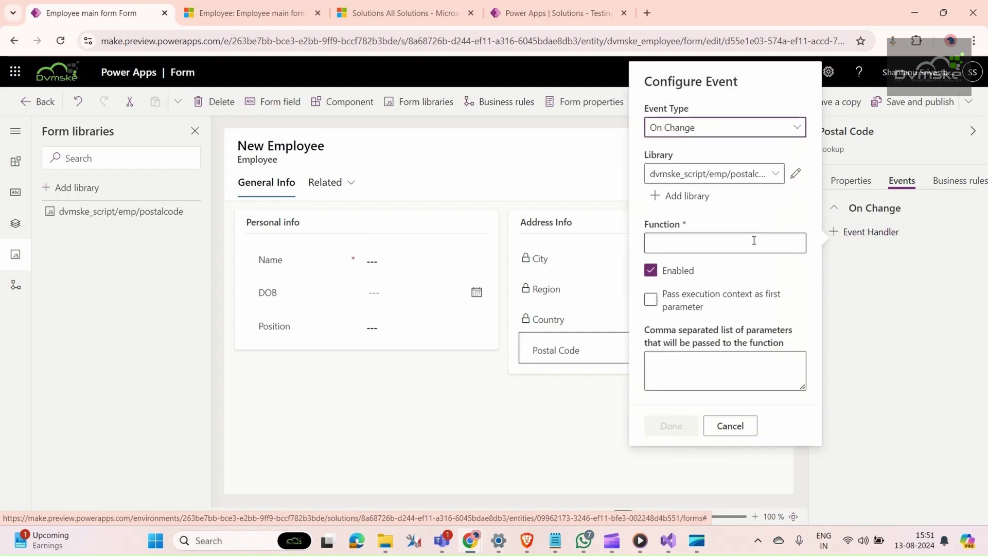
# Step: Register onPostalCodeChange with execution context as first parameter, then save and publish the form
pyautogui.click(707, 246)
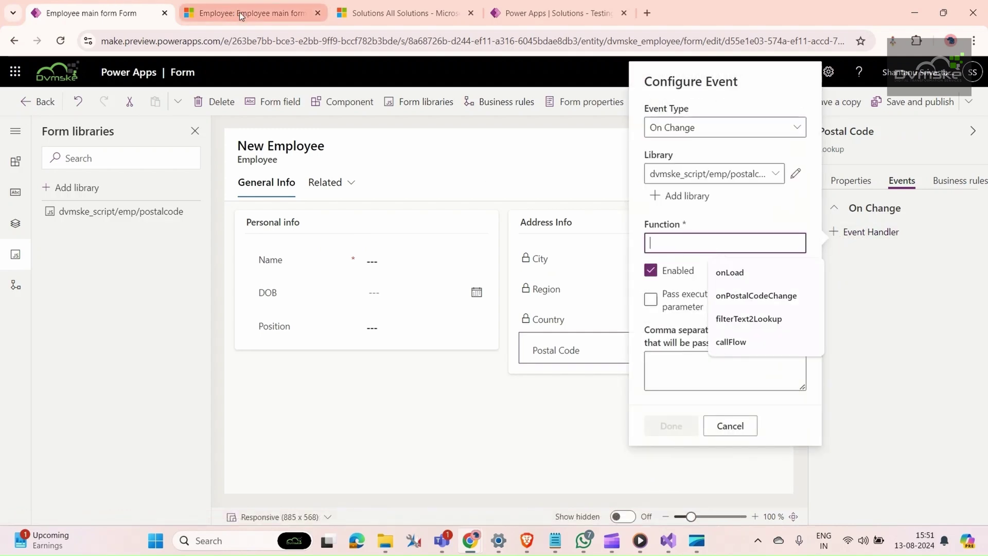
pyautogui.click(756, 295)
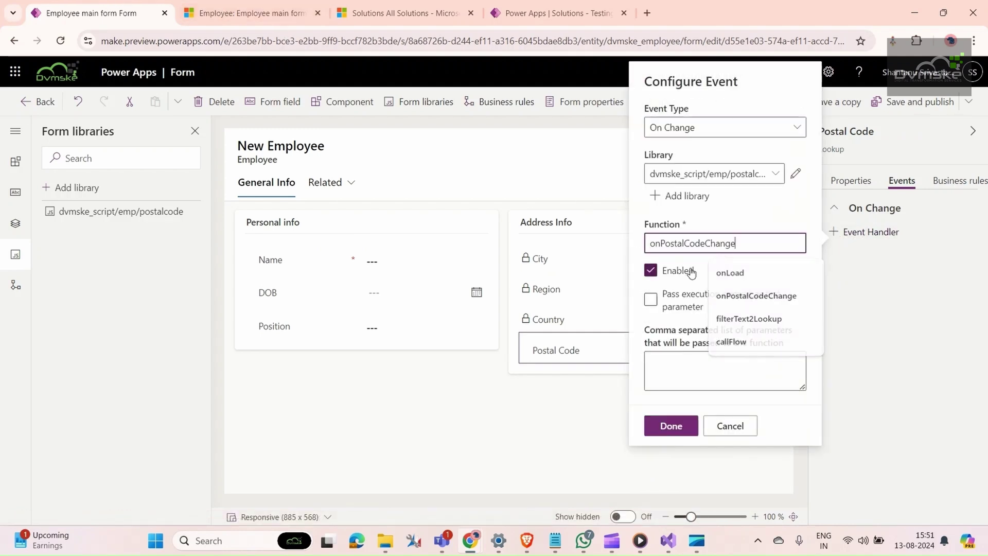
pyautogui.moveTo(676, 540)
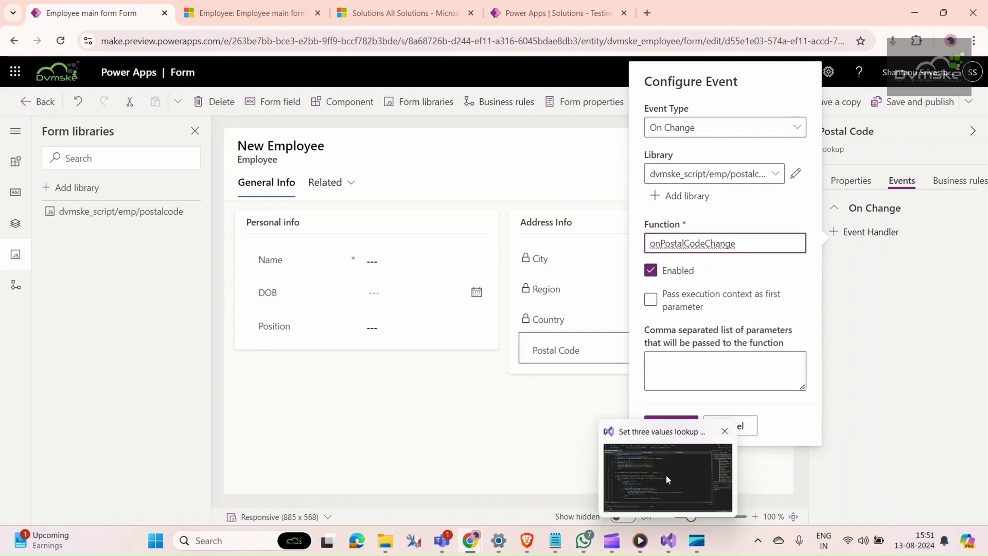
pyautogui.click(666, 474)
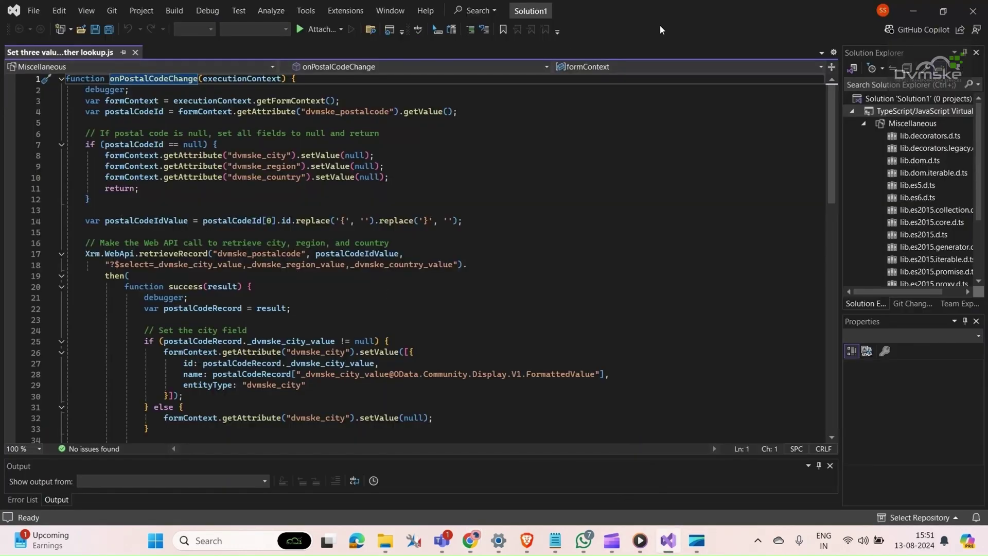
pyautogui.click(913, 11)
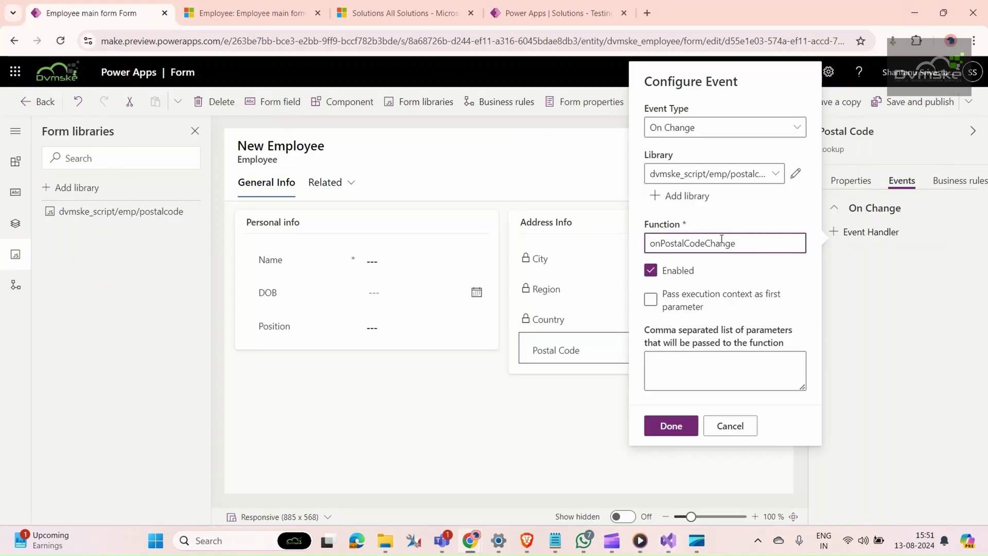
pyautogui.click(649, 304)
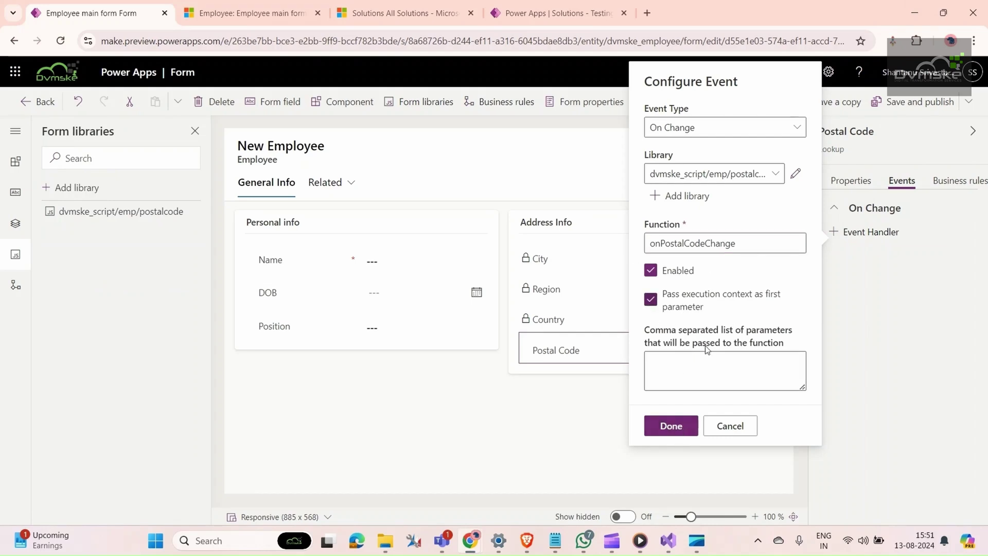
pyautogui.click(672, 427)
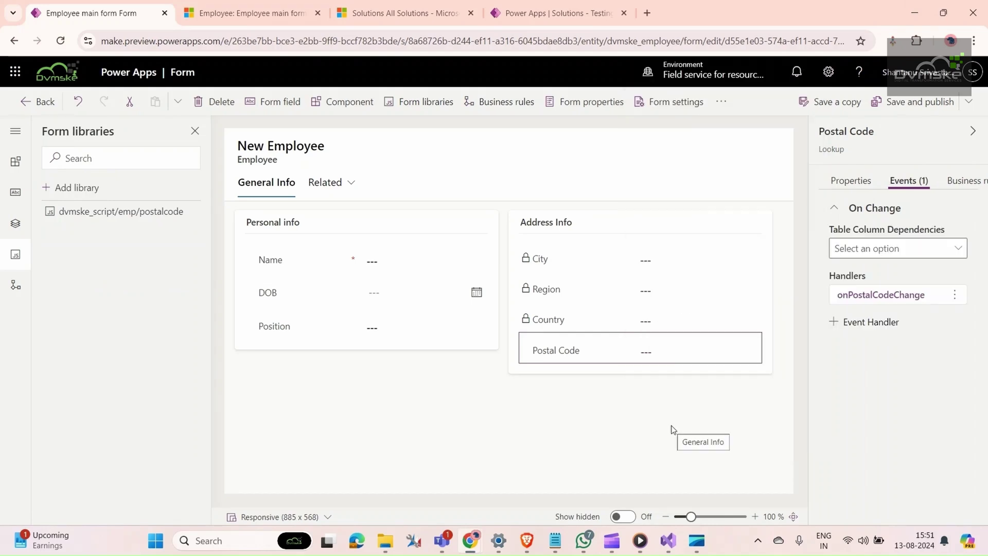
pyautogui.click(919, 102)
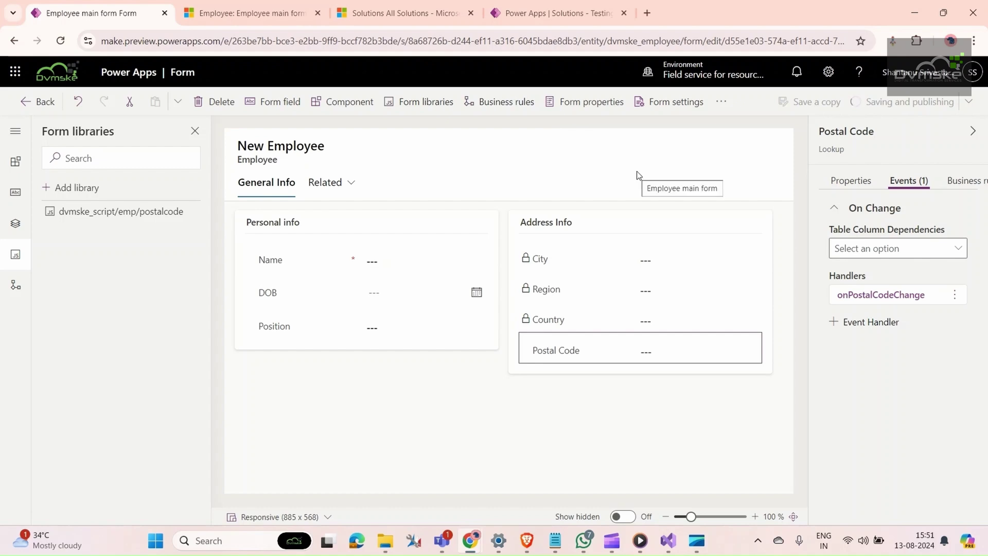
# Step: Switch back to the Dynamics 365 Employee form tab
pyautogui.hotkey('ctrl', 'Tab')
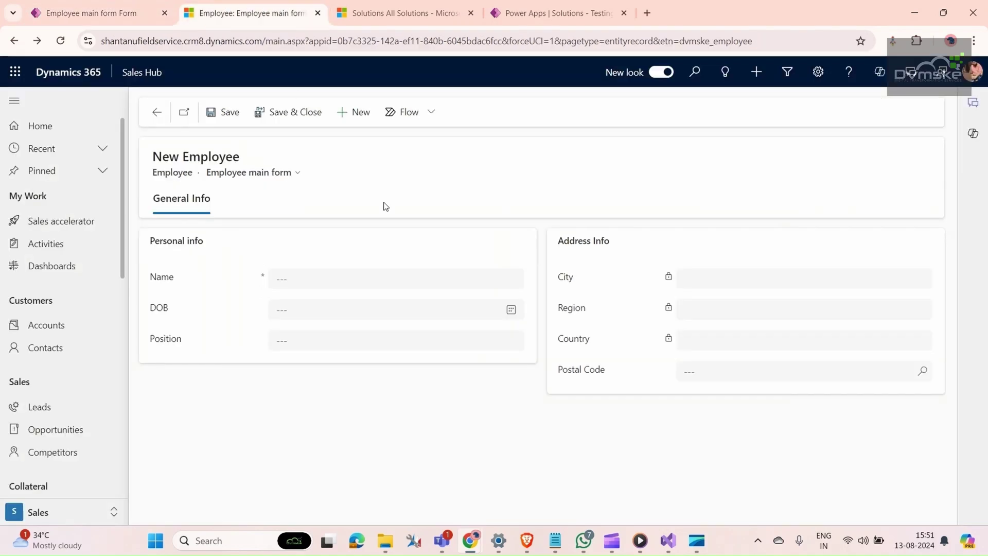
# Step: Refresh the Employee form, try postal code 111001, clear it, then select 222001
pyautogui.press('F5')
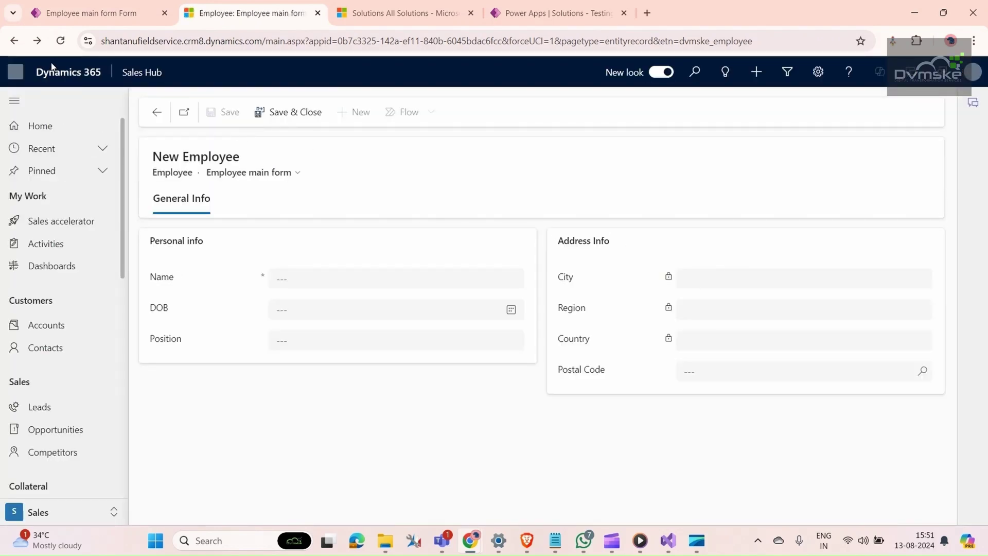
pyautogui.press('F5')
pyautogui.click(919, 377)
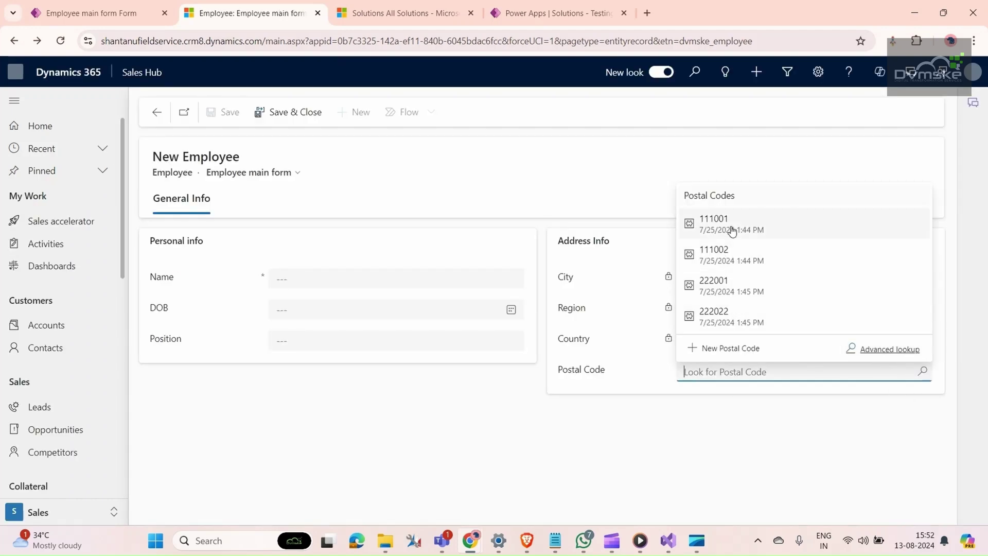
pyautogui.click(722, 222)
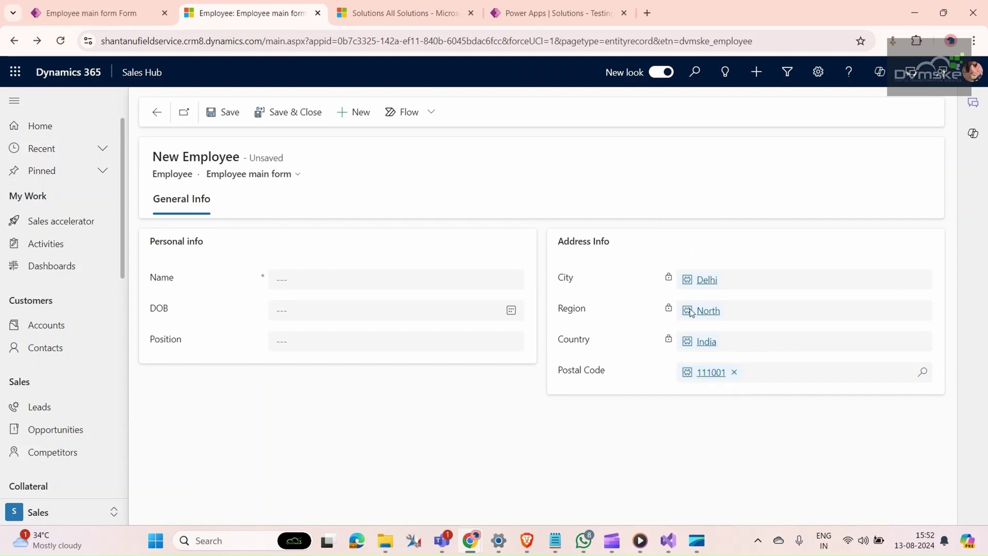
pyautogui.click(734, 373)
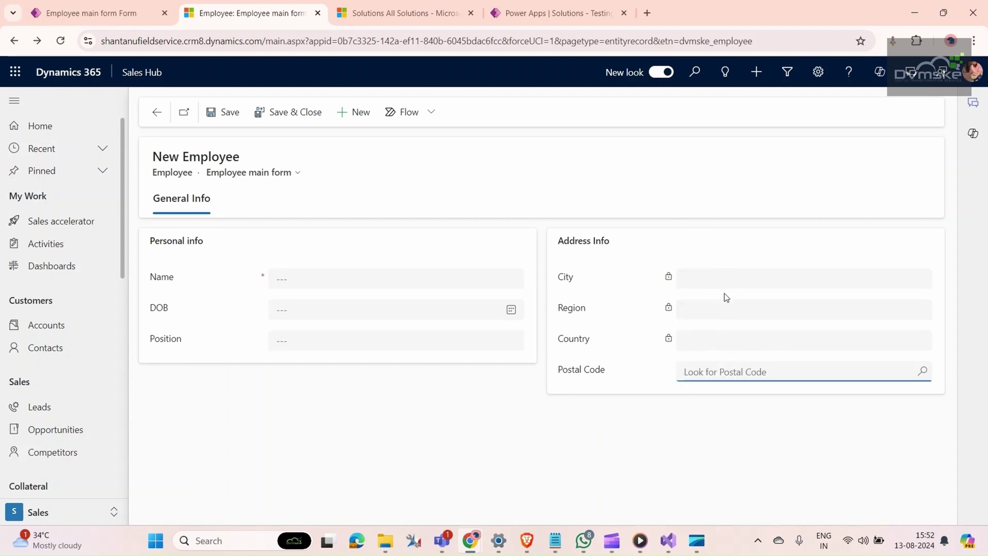
pyautogui.click(922, 371)
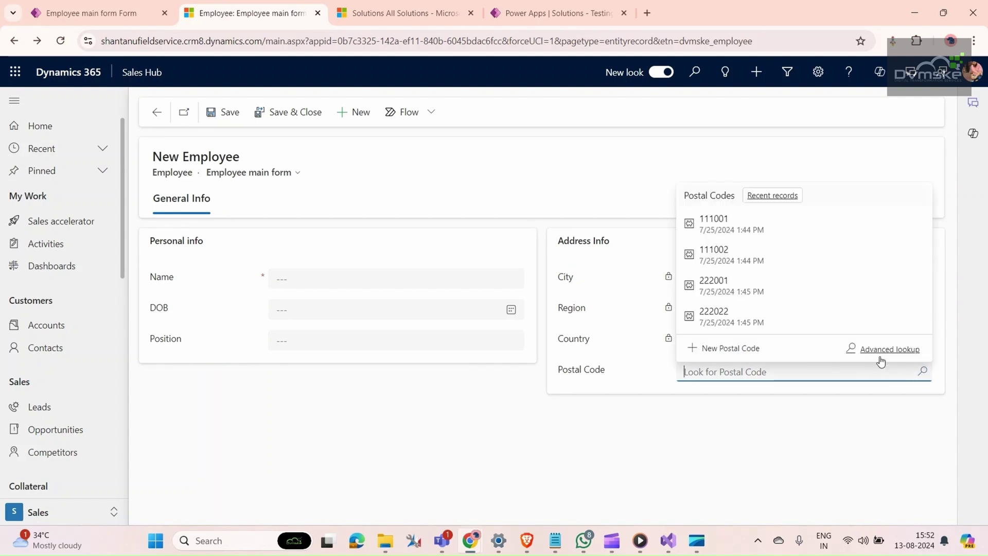
pyautogui.click(757, 285)
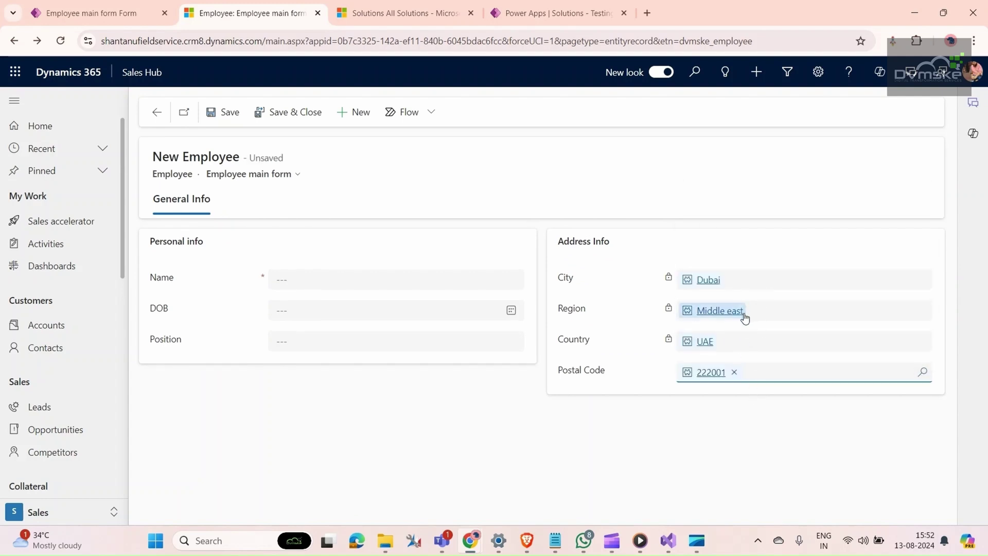